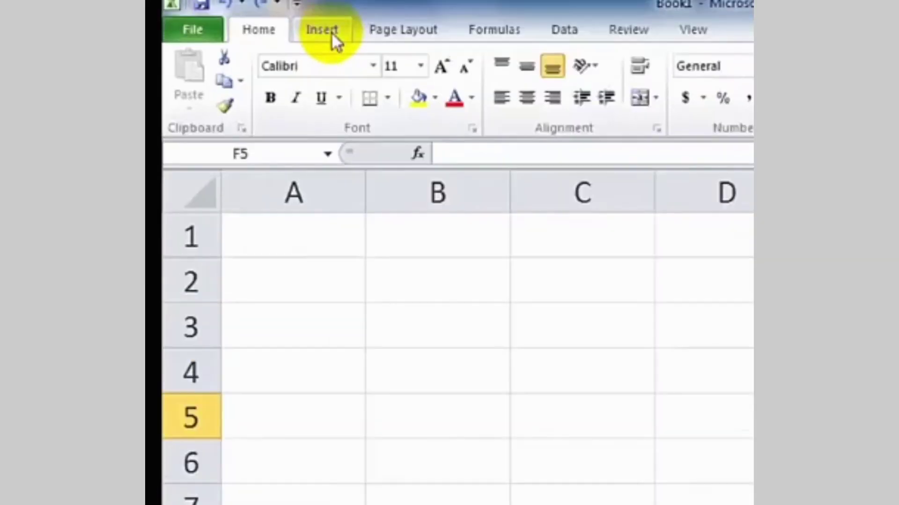
- Type Name and Fee headers in C3:D3, then Ali, Nasir, Babar, Munir with fees 100, 200, 300, 600
{"action": "left_click", "coordinate": [373, 43]}
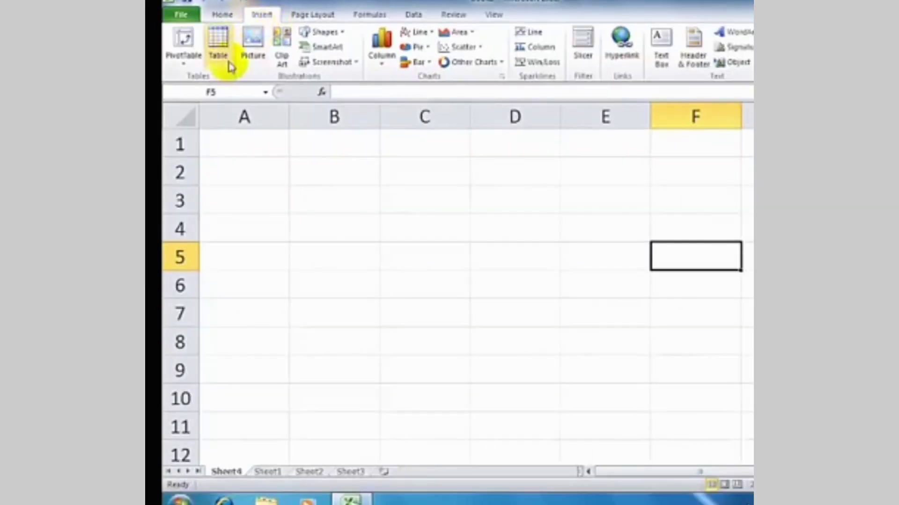
{"action": "left_click", "coordinate": [415, 202]}
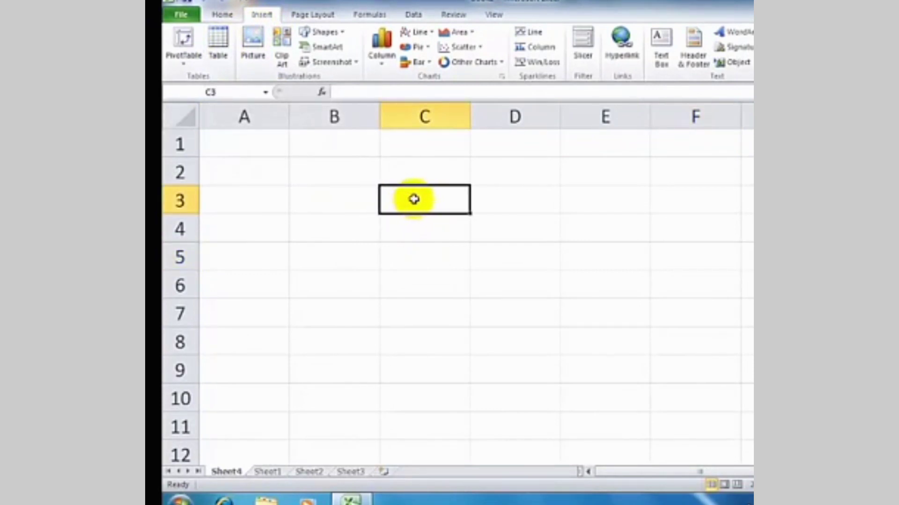
{"action": "type", "text": "Name`"}
{"action": "key", "text": "Tab"}
{"action": "type", "text": "`"}
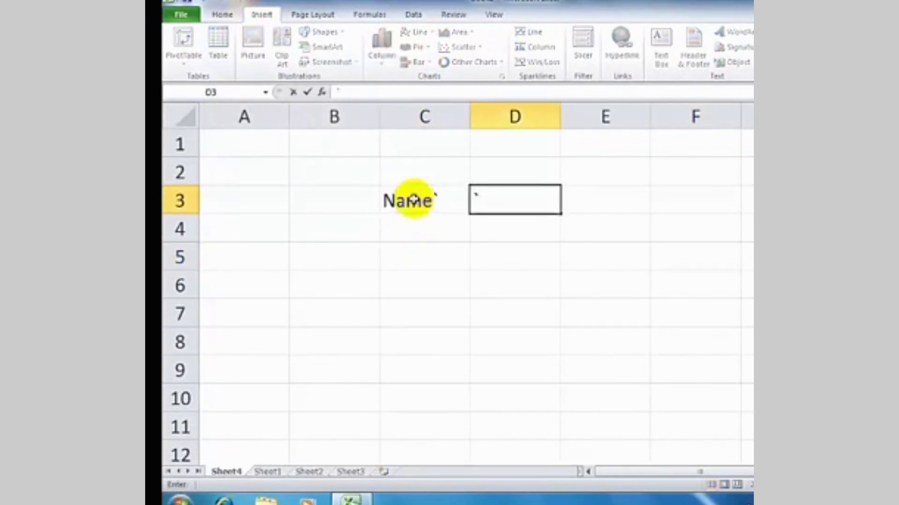
{"action": "left_click", "coordinate": [414, 201]}
{"action": "key", "text": "BackSpace"}
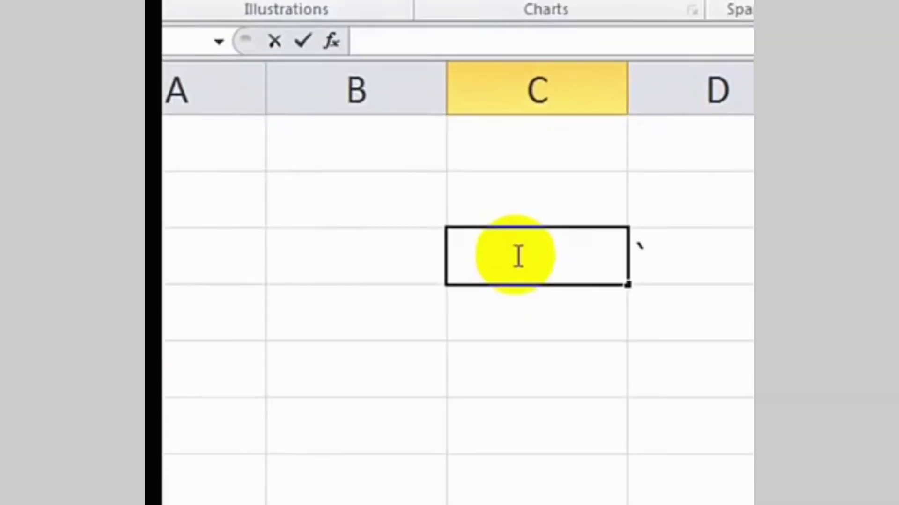
{"action": "key", "text": "Tab"}
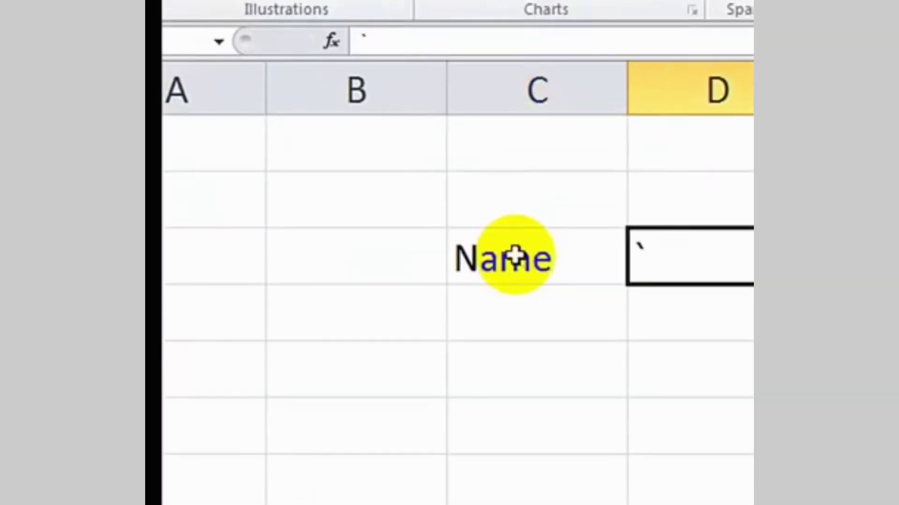
{"action": "type", "text": "Fee"}
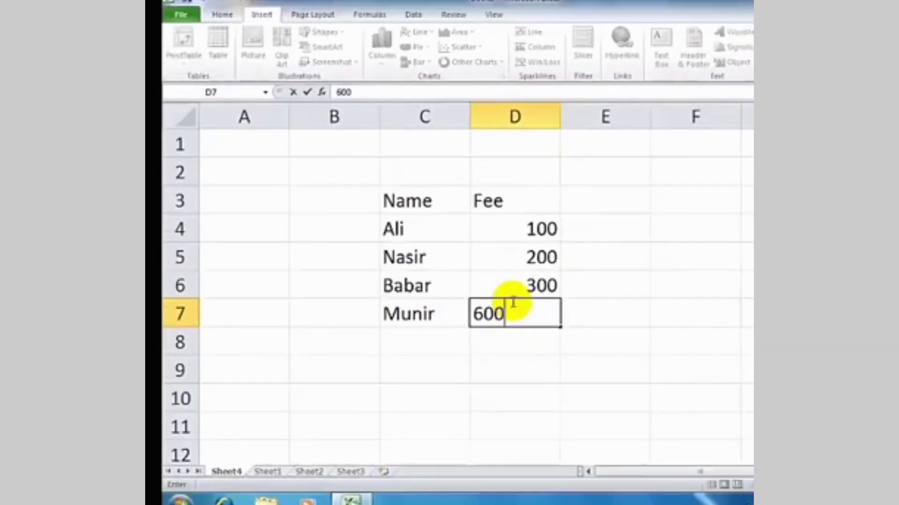
{"action": "key", "text": "Up"}
- Centre-align the whole C3:D7 list, then left-align the names Ali to Munir
{"action": "left_click_drag", "start_coordinate": [407, 201], "coordinate": [501, 307]}
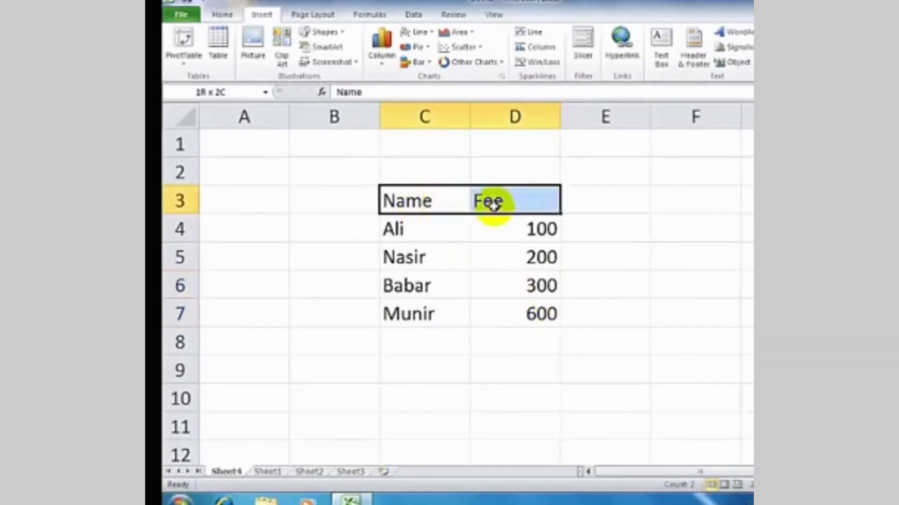
{"action": "left_click", "coordinate": [220, 18]}
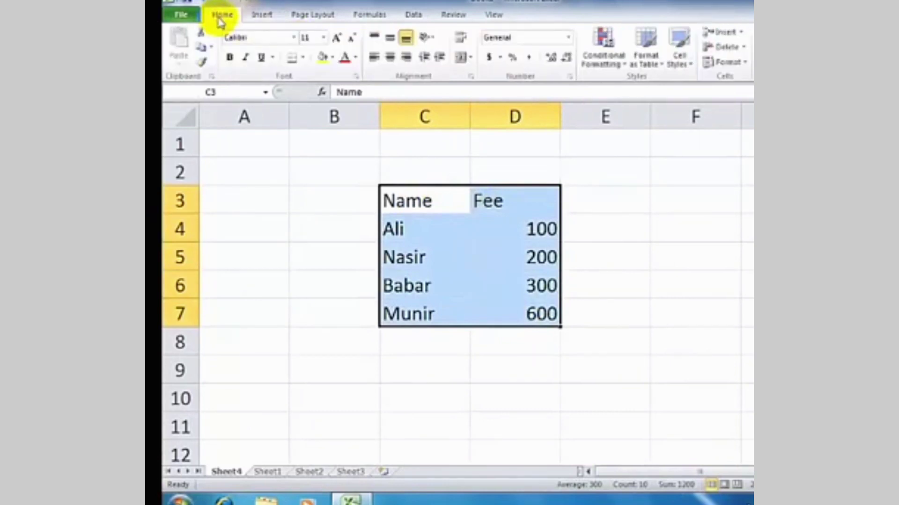
{"action": "left_click", "coordinate": [389, 57]}
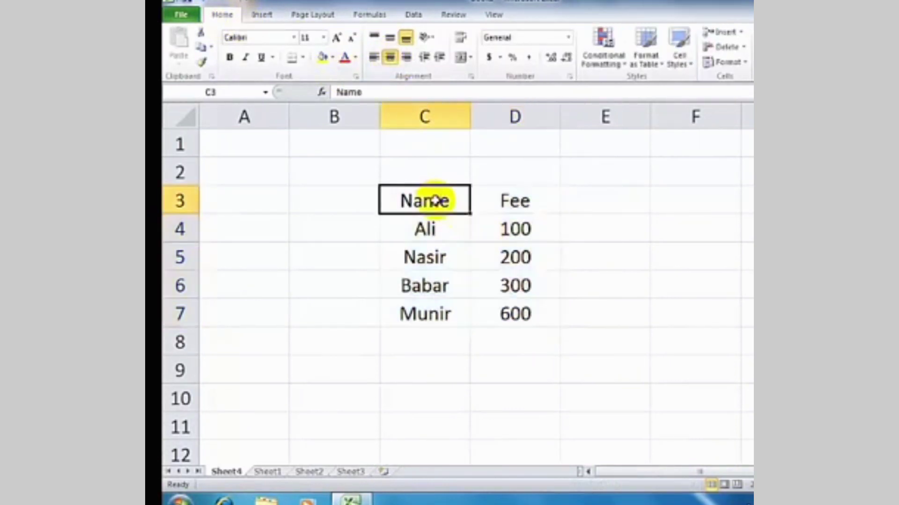
{"action": "left_click_drag", "start_coordinate": [431, 201], "coordinate": [431, 311]}
{"action": "left_click", "coordinate": [425, 286]}
{"action": "left_click_drag", "start_coordinate": [426, 238], "coordinate": [437, 301]}
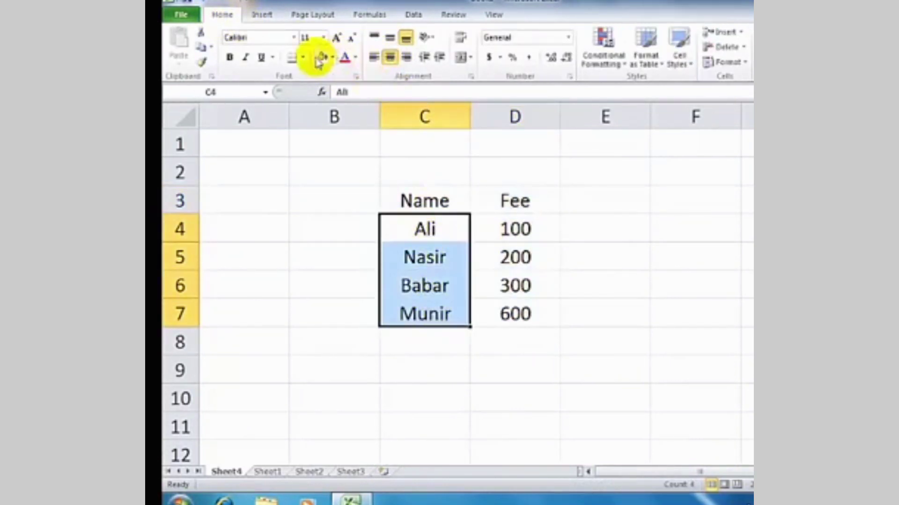
{"action": "left_click", "coordinate": [374, 57]}
{"action": "left_click", "coordinate": [414, 255]}
- Bold the Name and Fee headers and set the list's font to Times New Roman
{"action": "left_click_drag", "start_coordinate": [412, 202], "coordinate": [488, 201]}
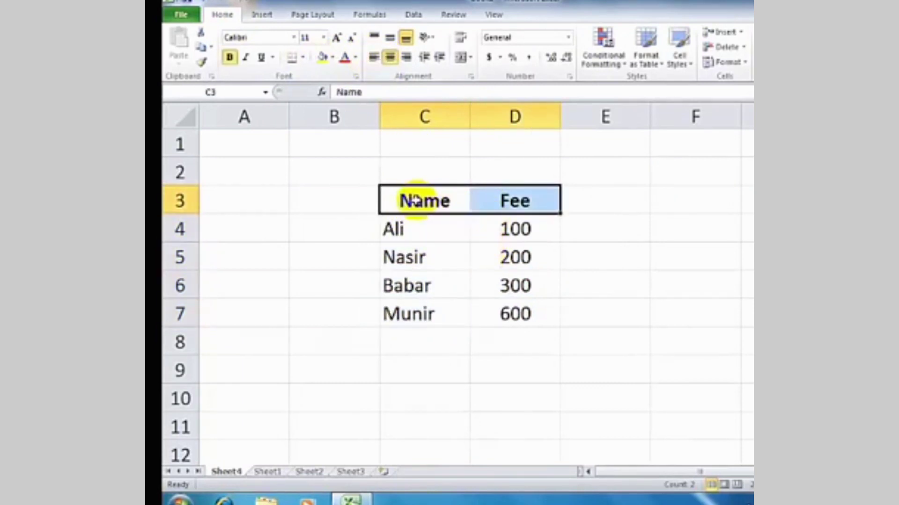
{"action": "left_click_drag", "start_coordinate": [424, 200], "coordinate": [514, 313]}
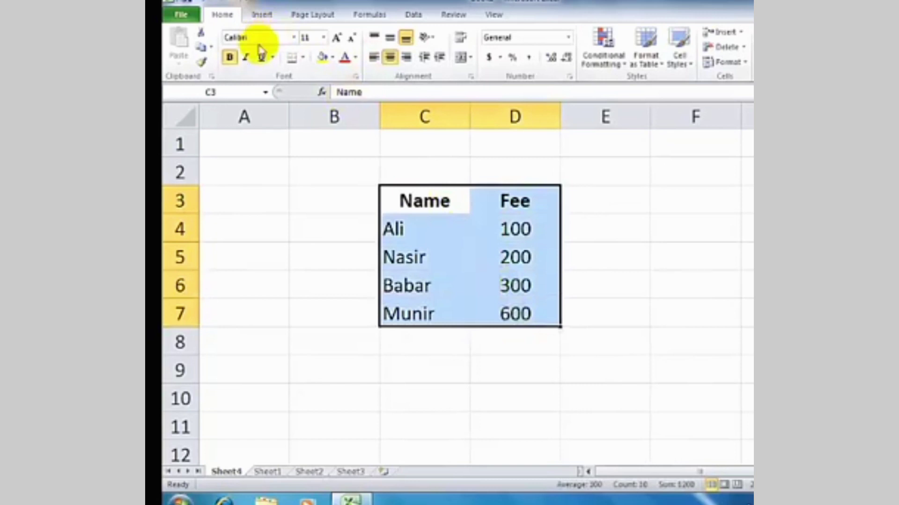
{"action": "key", "text": "Return"}
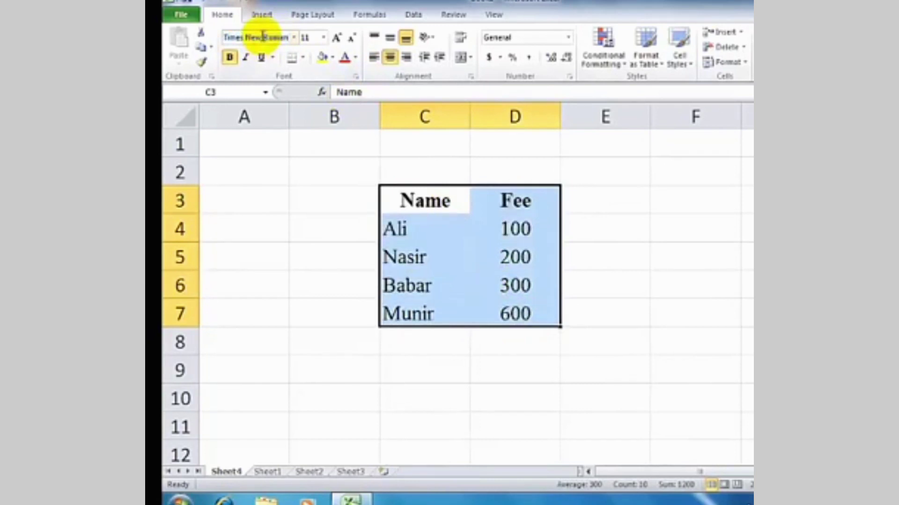
- Apply All Borders to every cell of C3:D7
{"action": "left_click", "coordinate": [538, 285]}
{"action": "left_click_drag", "start_coordinate": [425, 199], "coordinate": [484, 311]}
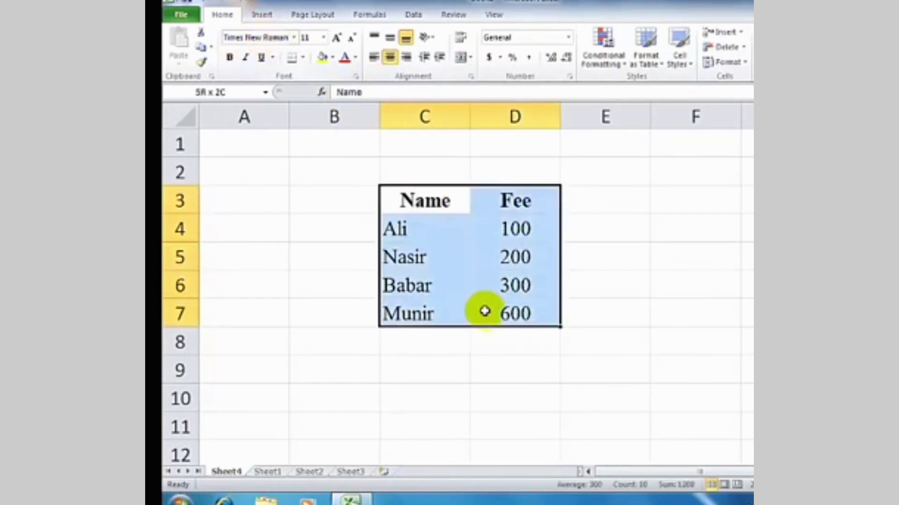
{"action": "left_click", "coordinate": [305, 61]}
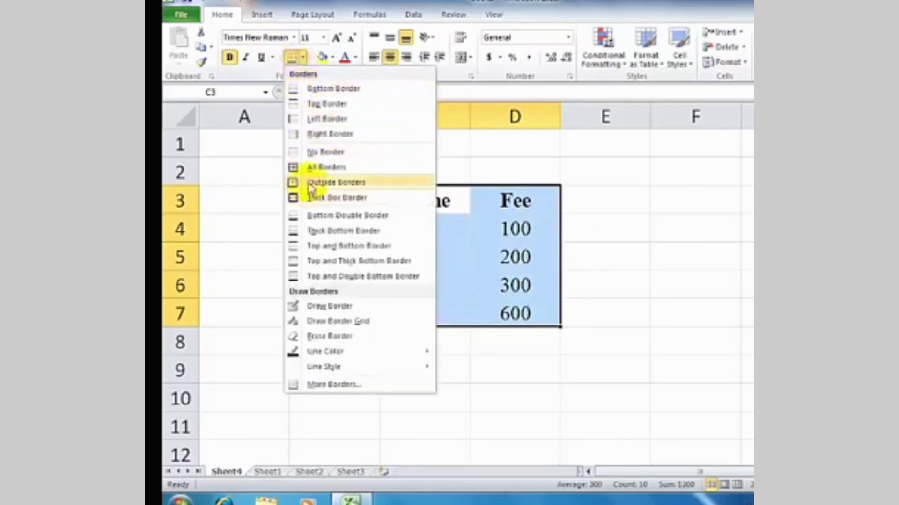
{"action": "left_click", "coordinate": [310, 164]}
{"action": "left_click", "coordinate": [575, 255]}
{"action": "left_click_drag", "start_coordinate": [411, 201], "coordinate": [498, 307]}
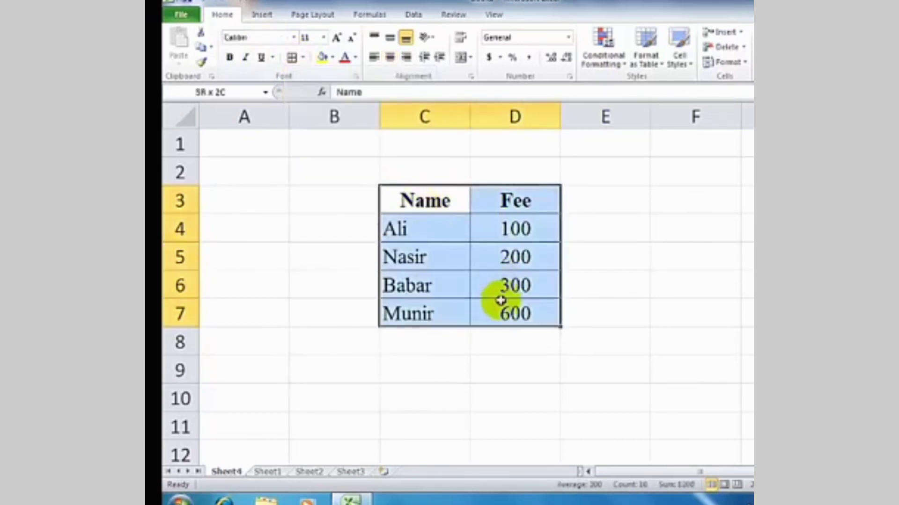
{"action": "left_click", "coordinate": [276, 19]}
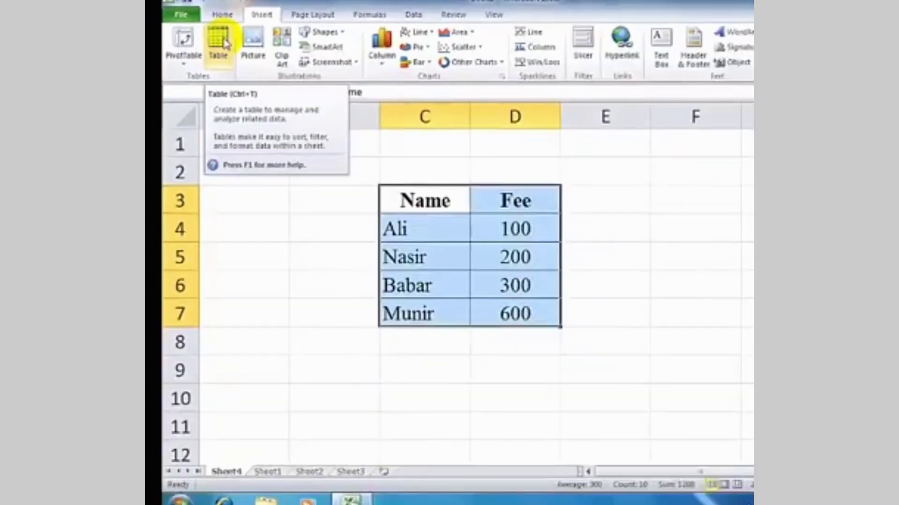
- Convert C3:D7 into a table with headers and apply a dark style with a black header row
{"action": "left_click", "coordinate": [225, 43]}
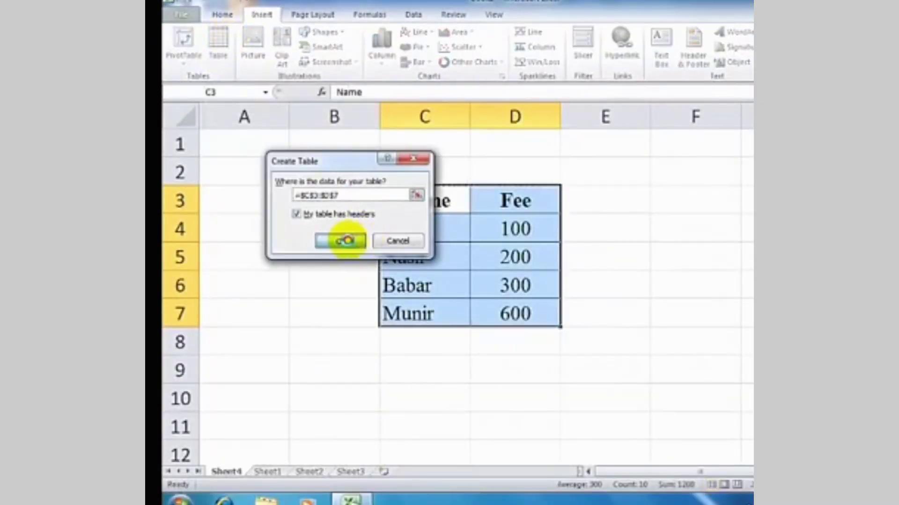
{"action": "left_click", "coordinate": [340, 240]}
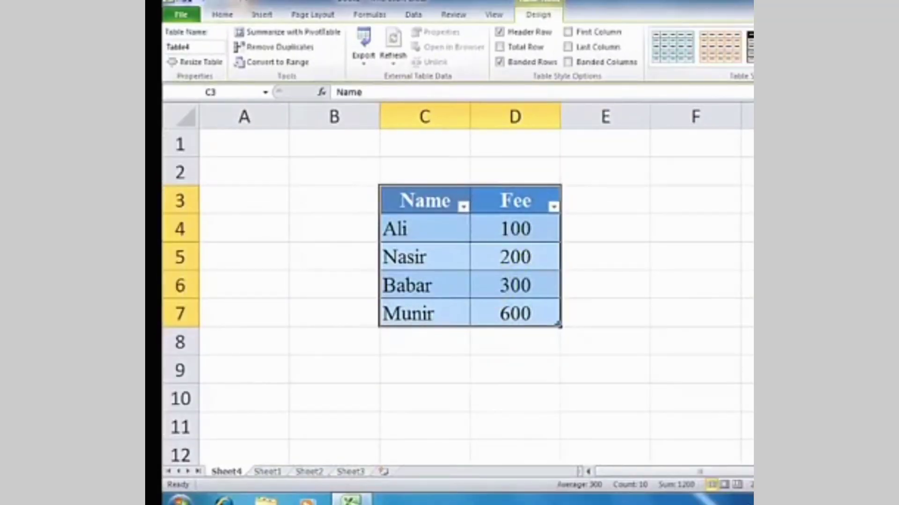
{"action": "left_click", "coordinate": [751, 70]}
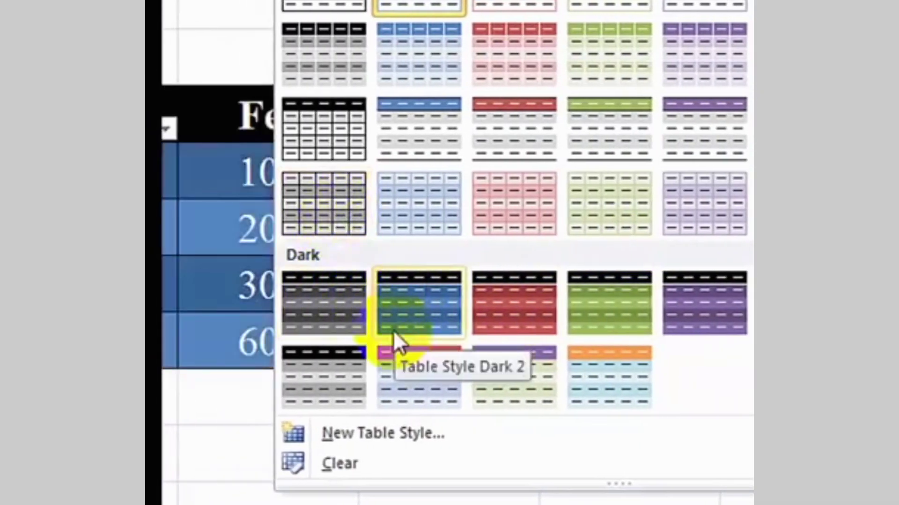
{"action": "left_click", "coordinate": [352, 364]}
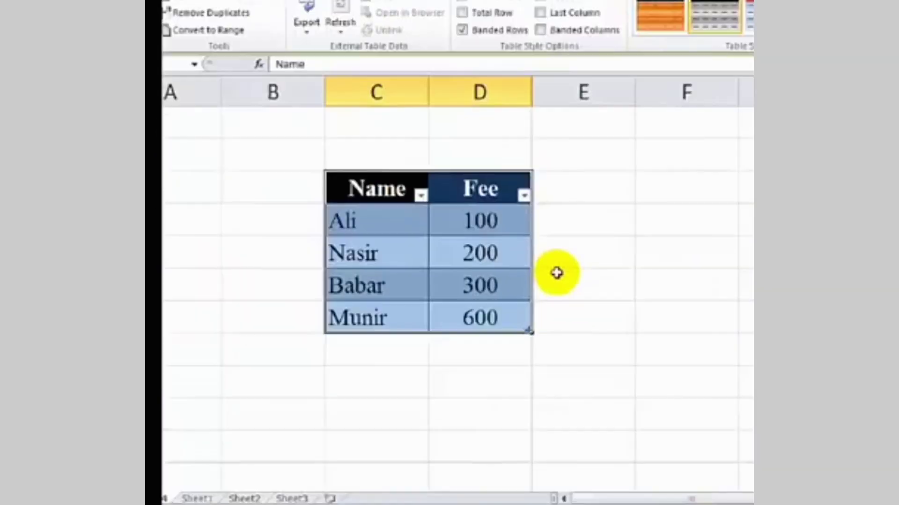
{"action": "left_click", "coordinate": [508, 266]}
{"action": "left_click", "coordinate": [618, 265]}
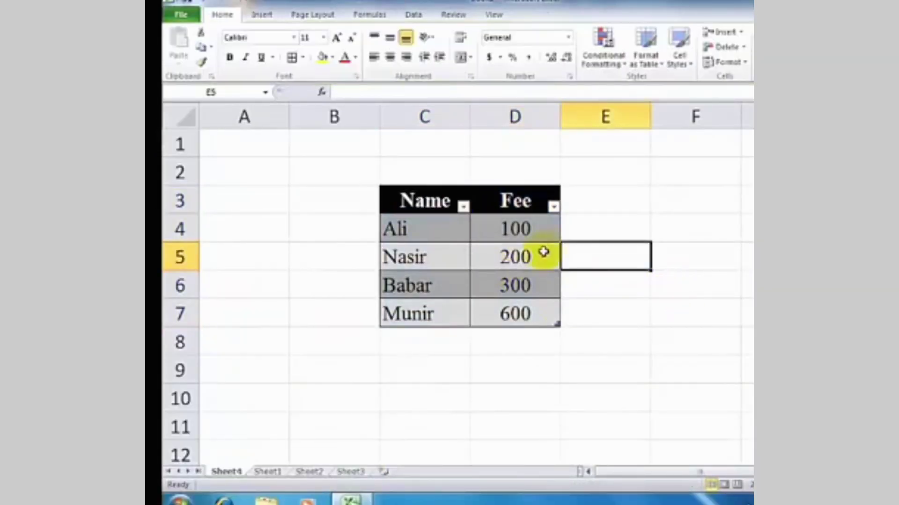
- Filter the Name column to exclude Babar, then select cell C9 below the table
{"action": "left_click", "coordinate": [463, 208]}
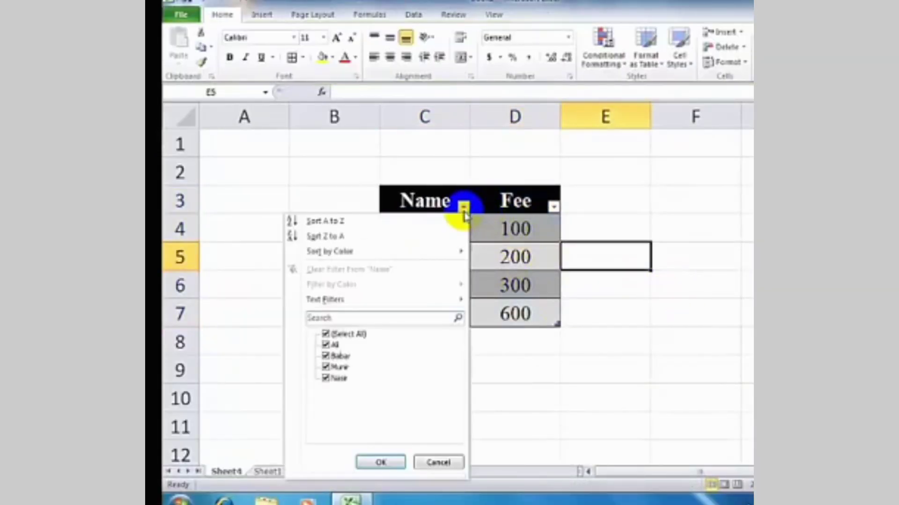
{"action": "left_click", "coordinate": [326, 357]}
{"action": "left_click", "coordinate": [370, 462]}
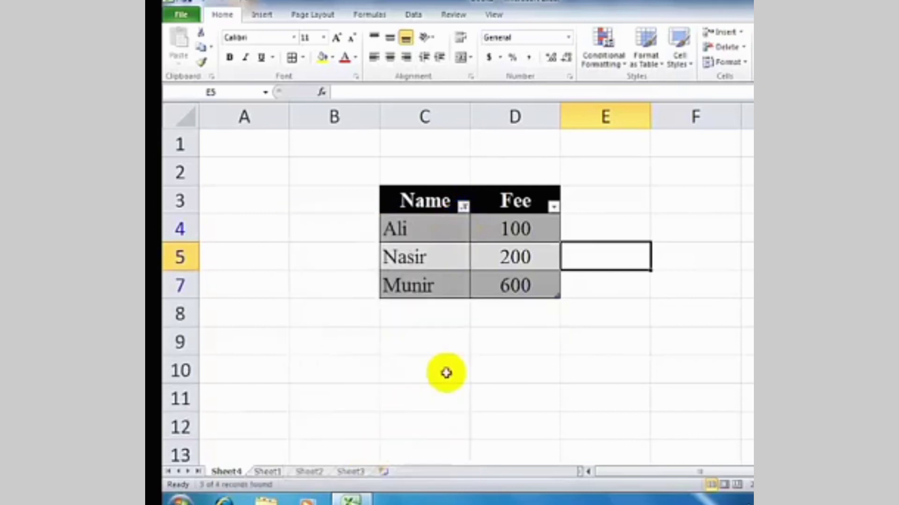
{"action": "left_click", "coordinate": [445, 373]}
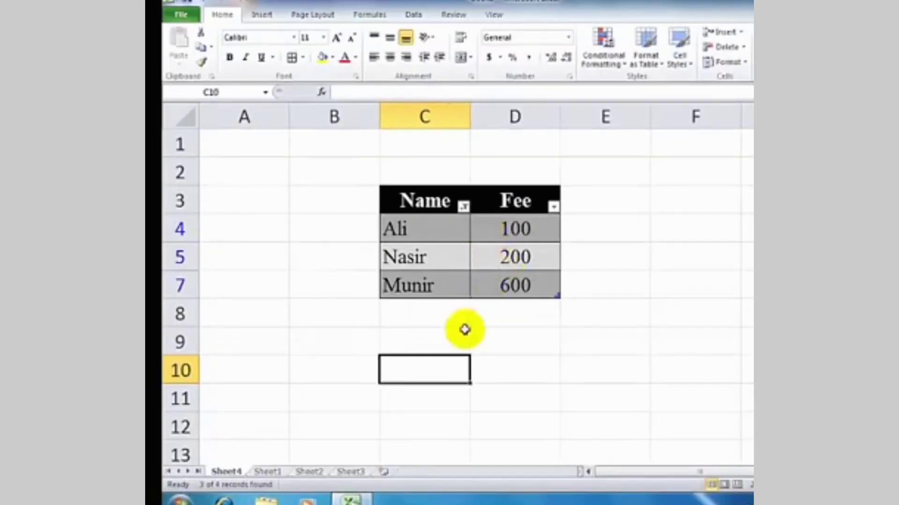
{"action": "left_click", "coordinate": [464, 330]}
{"action": "left_click", "coordinate": [261, 15]}
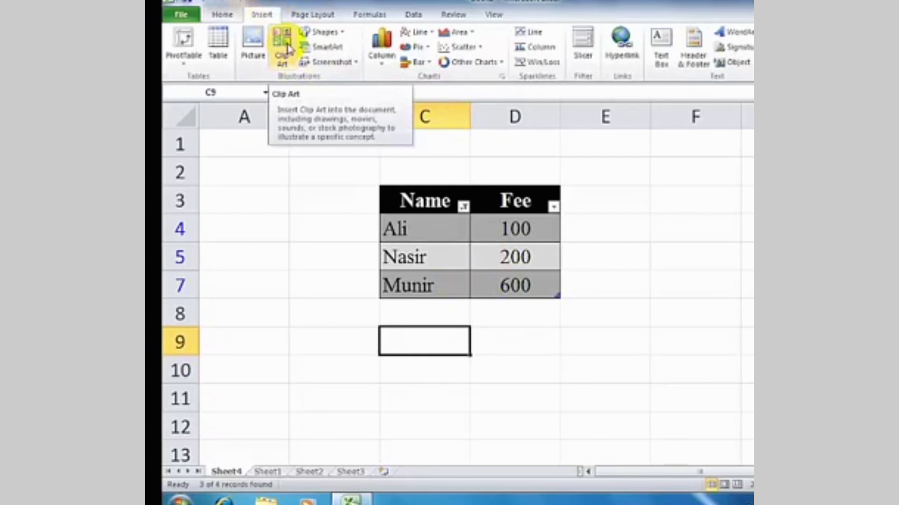
- Try the Clip Art pane, dismiss its error, close it, and open the Shapes gallery
{"action": "left_click", "coordinate": [288, 49]}
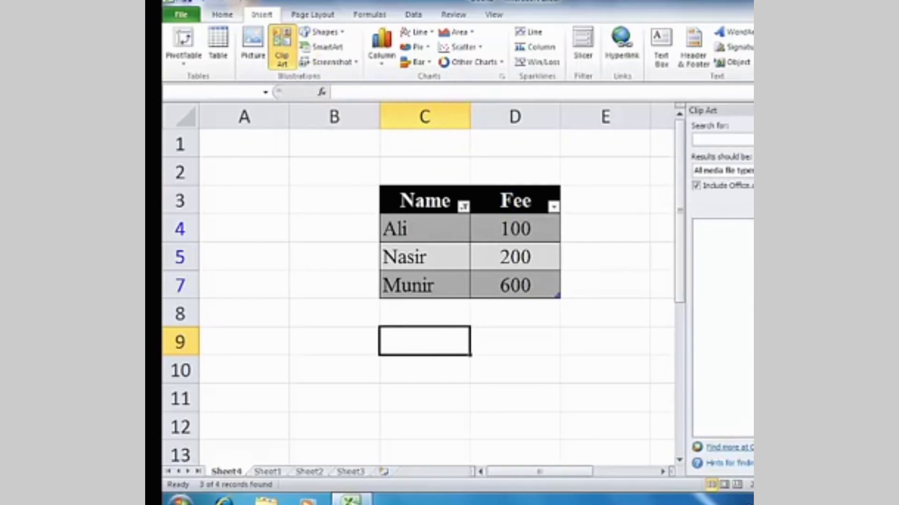
{"action": "left_click", "coordinate": [728, 209]}
{"action": "left_click", "coordinate": [751, 168]}
{"action": "left_click", "coordinate": [751, 170]}
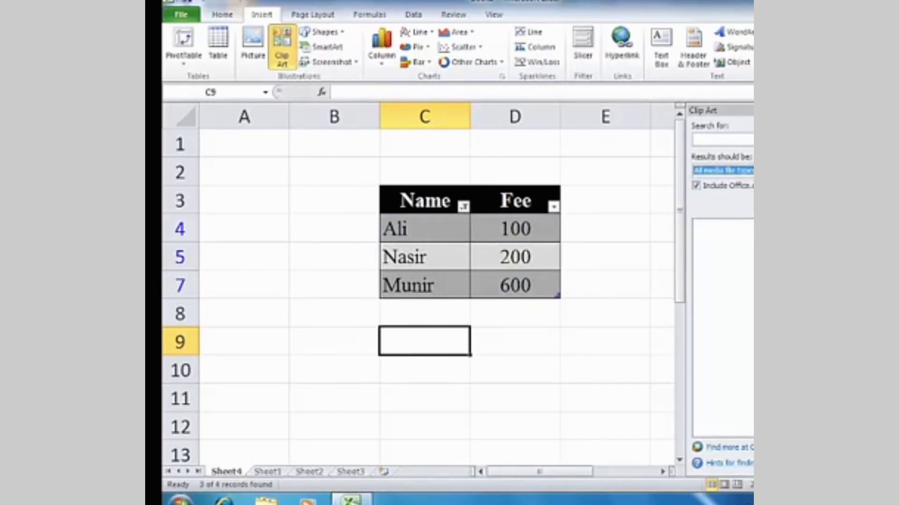
{"action": "left_click", "coordinate": [282, 47]}
{"action": "left_click", "coordinate": [327, 33]}
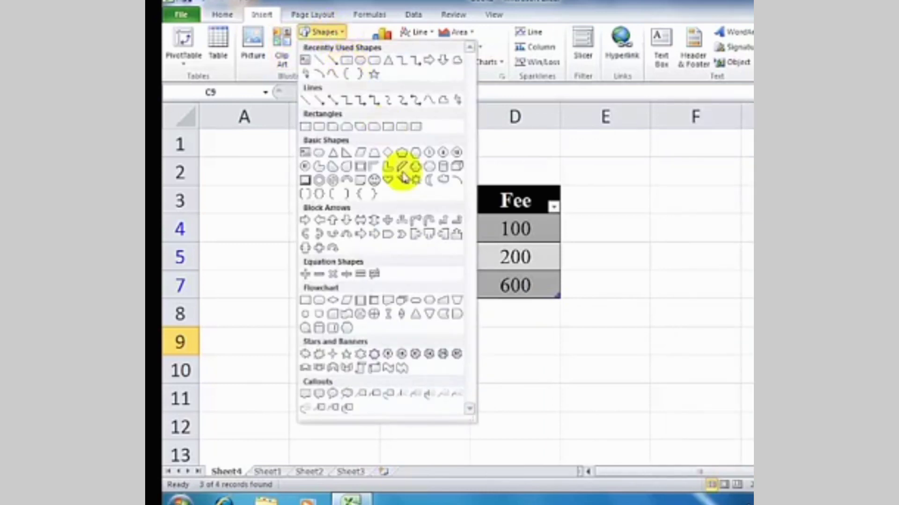
- Draw a Down Ribbon banner across rows 1–2 above the table and give it a light-blue shape style
{"action": "left_click", "coordinate": [322, 357]}
{"action": "left_click_drag", "start_coordinate": [347, 146], "coordinate": [613, 182]}
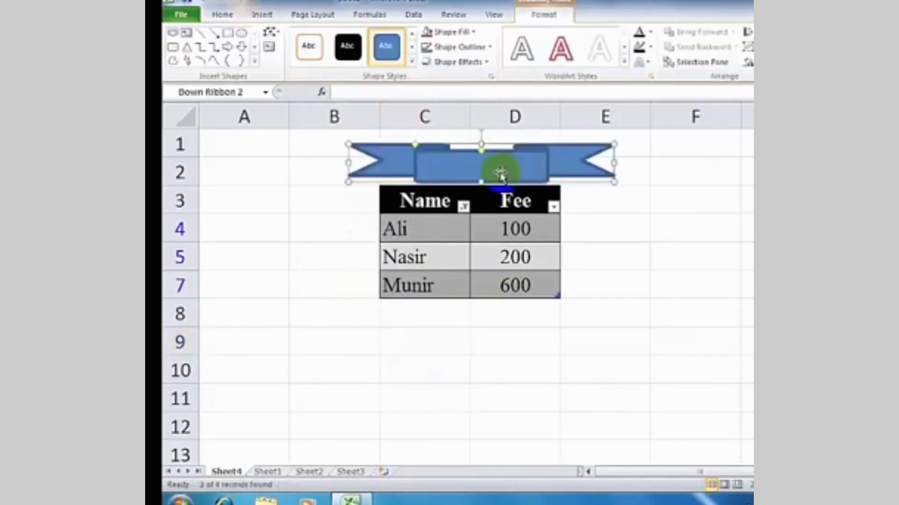
{"action": "left_click_drag", "start_coordinate": [493, 172], "coordinate": [483, 171]}
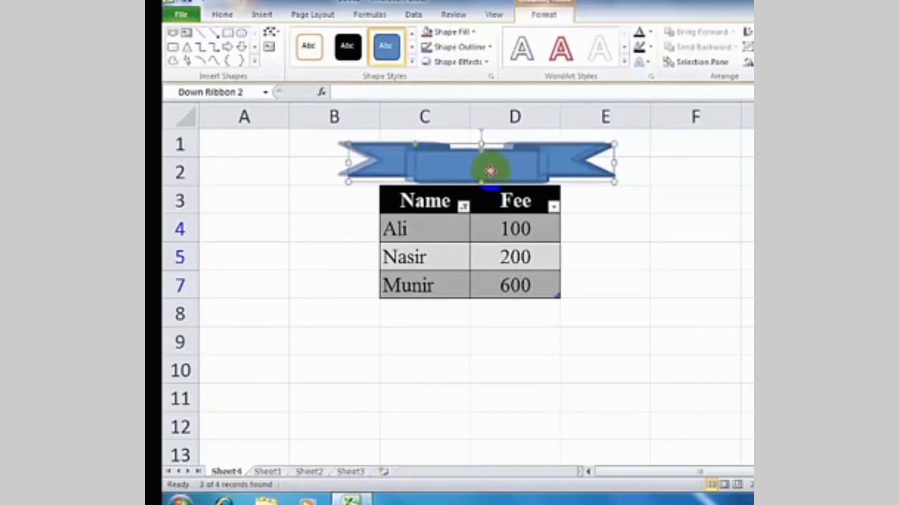
{"action": "left_click", "coordinate": [351, 49]}
{"action": "left_click", "coordinate": [412, 62]}
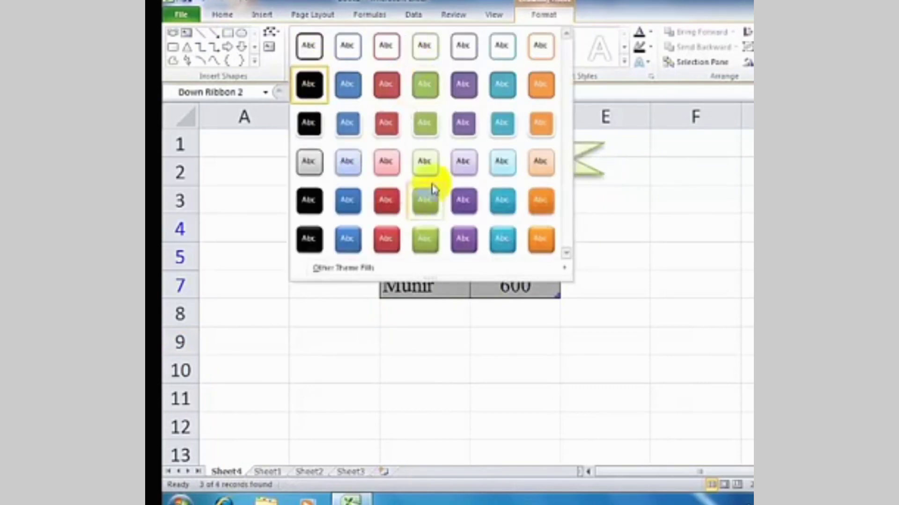
{"action": "left_click", "coordinate": [346, 162]}
{"action": "left_click", "coordinate": [693, 229]}
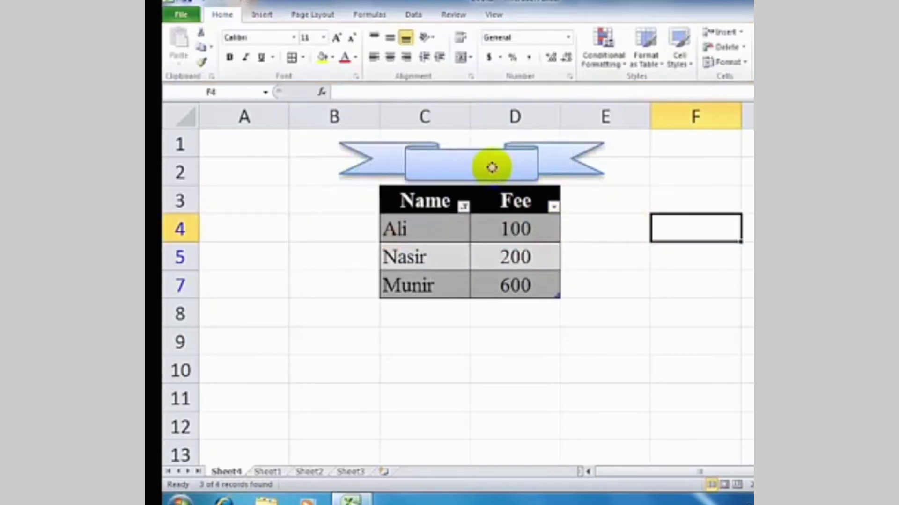
{"action": "left_click", "coordinate": [492, 167]}
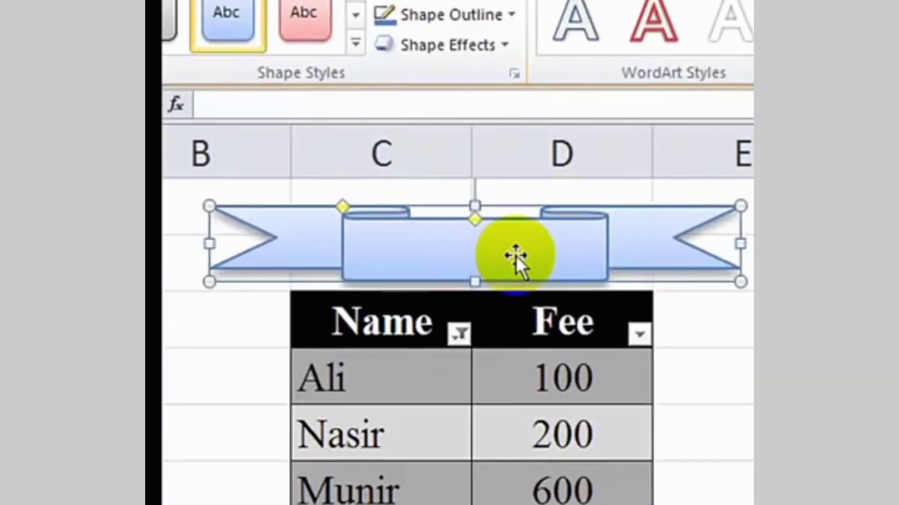
- In Format Shape, change the banner's fill to the blue-and-white diamond pattern
{"action": "right_click", "coordinate": [516, 257]}
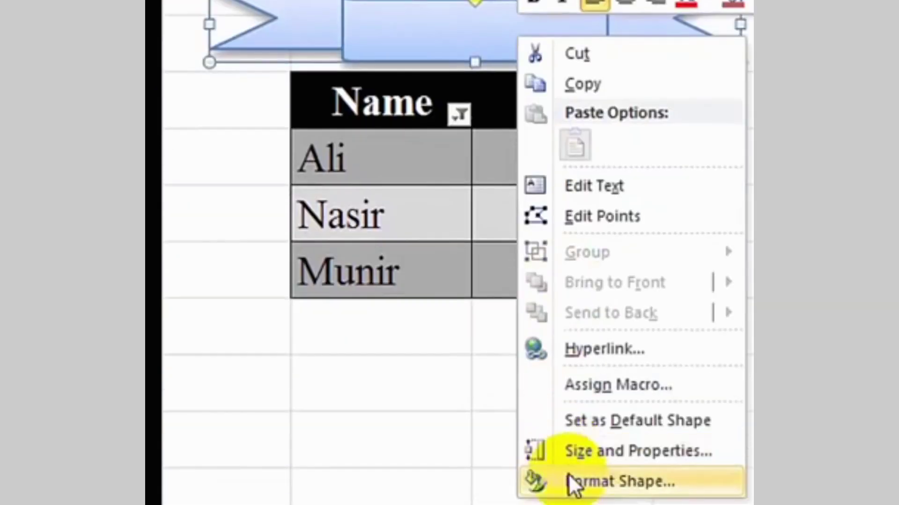
{"action": "left_click", "coordinate": [582, 415]}
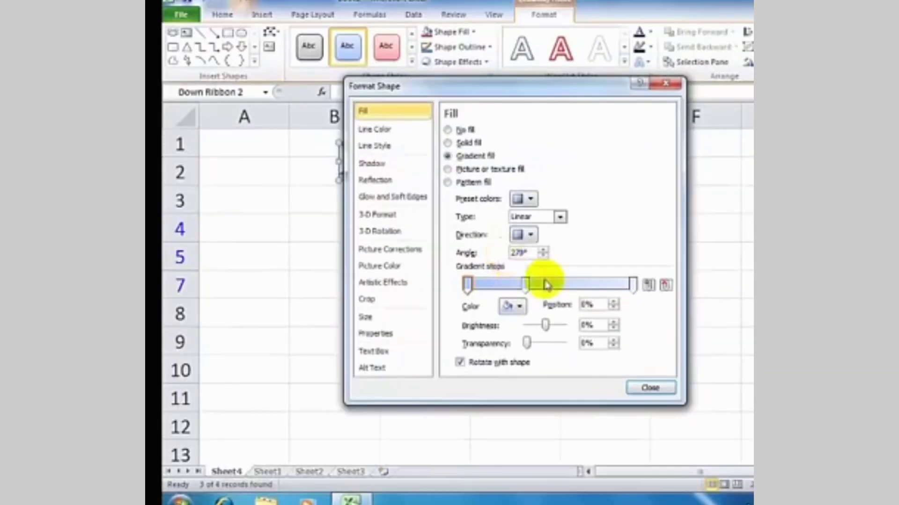
{"action": "mouse_move", "coordinate": [524, 286]}
{"action": "left_mouse_down"}
{"action": "mouse_move", "coordinate": [606, 285]}
{"action": "mouse_move", "coordinate": [534, 285]}
{"action": "left_mouse_up"}
{"action": "left_click", "coordinate": [447, 143]}
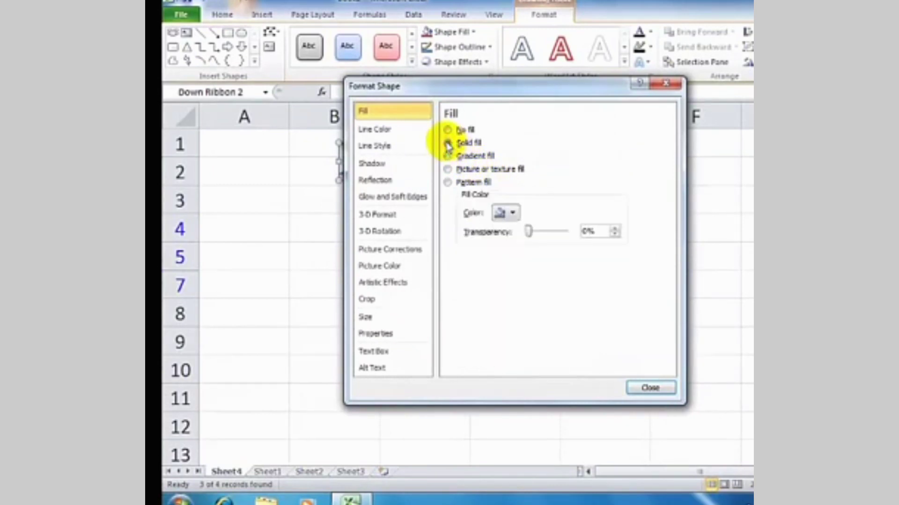
{"action": "left_click", "coordinate": [448, 156]}
{"action": "left_click", "coordinate": [448, 169]}
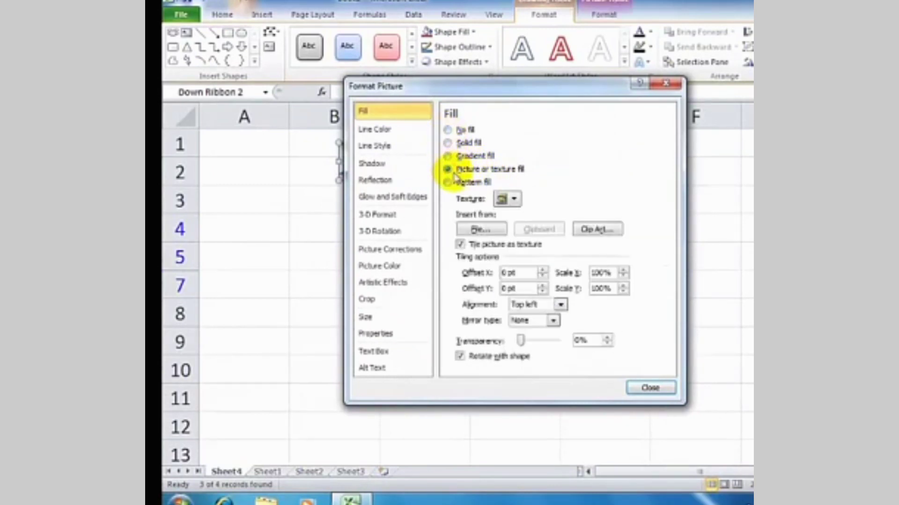
{"action": "left_click", "coordinate": [447, 182]}
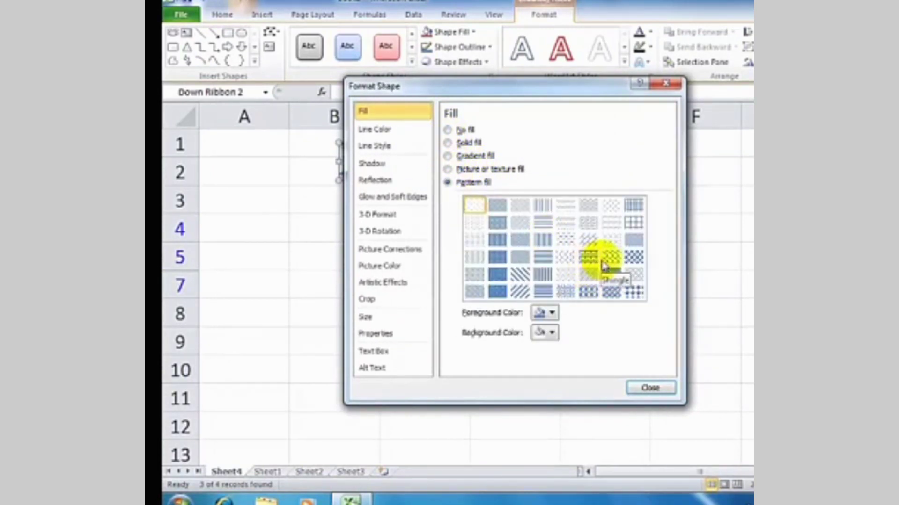
{"action": "left_click", "coordinate": [606, 244]}
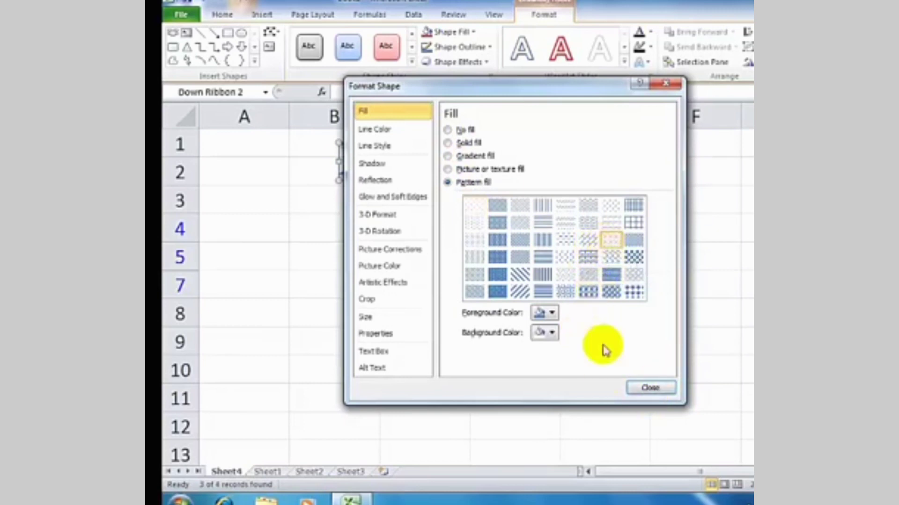
{"action": "left_click", "coordinate": [651, 388]}
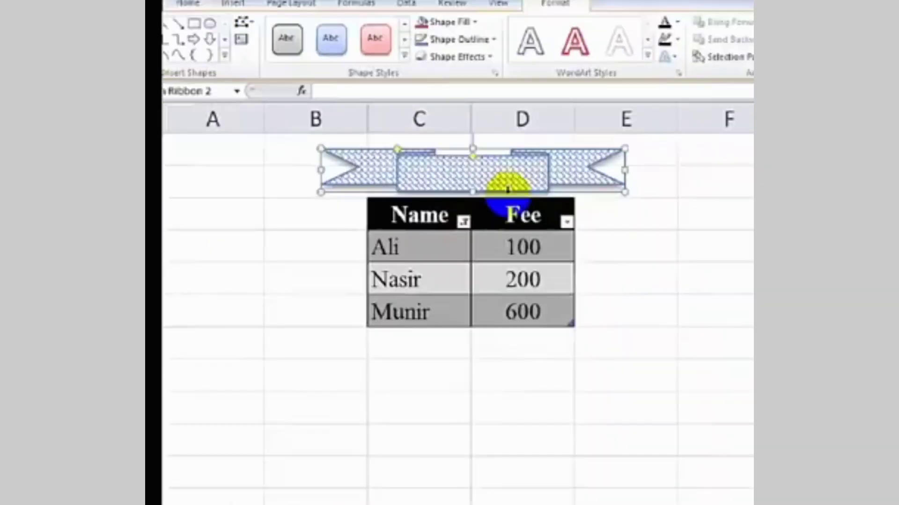
- Insert a Screen Clipping capturing the Windows logo from the desktop
{"action": "key", "text": "Escape"}
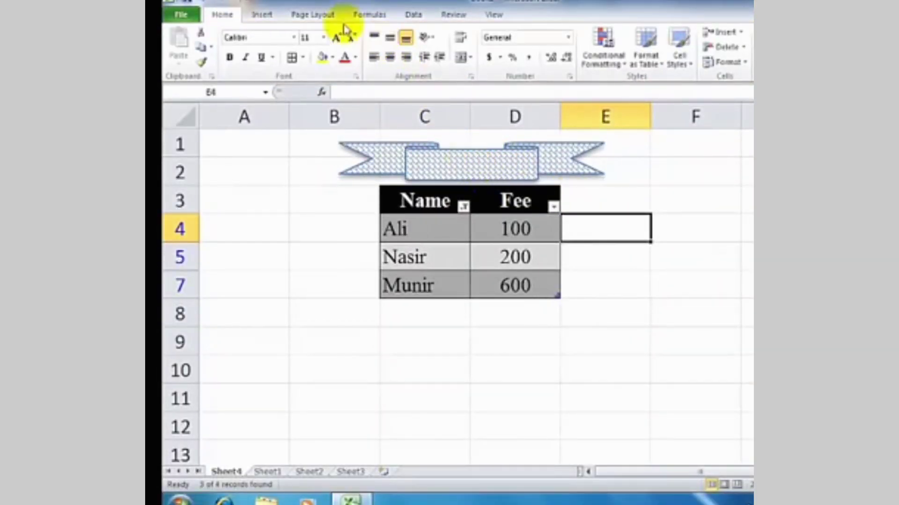
{"action": "left_click", "coordinate": [262, 14]}
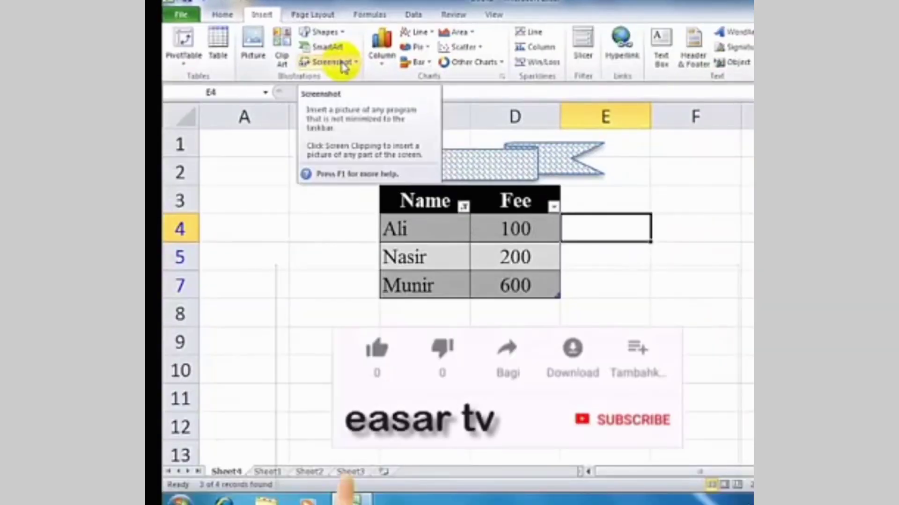
{"action": "left_click", "coordinate": [343, 64]}
{"action": "left_click", "coordinate": [362, 81]}
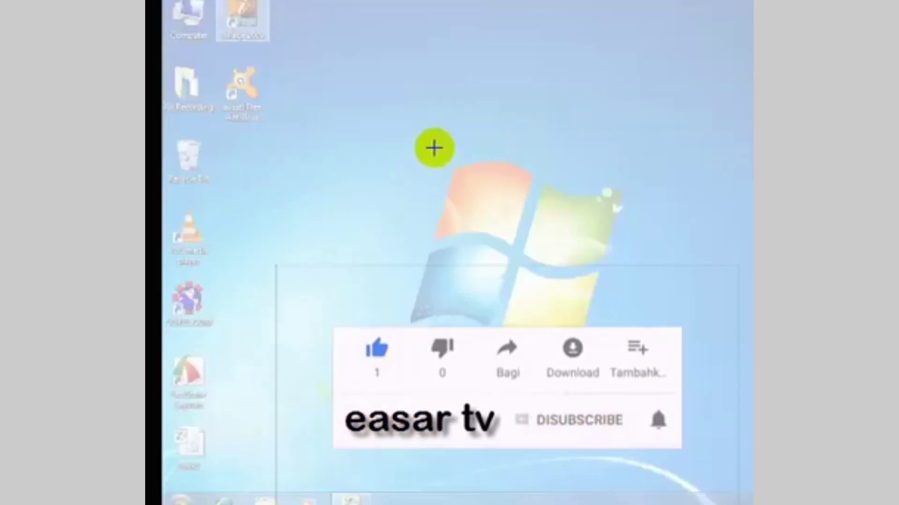
{"action": "left_click_drag", "start_coordinate": [387, 144], "coordinate": [650, 328]}
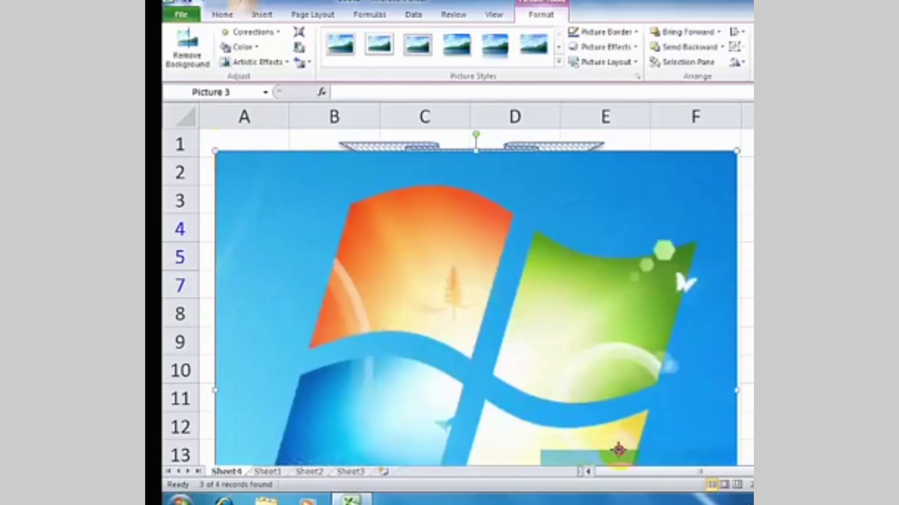
- Shrink the logo picture, move it beside the table, and apply the oval framed picture style
{"action": "left_click_drag", "start_coordinate": [215, 151], "coordinate": [539, 450]}
{"action": "left_click_drag", "start_coordinate": [628, 462], "coordinate": [654, 192]}
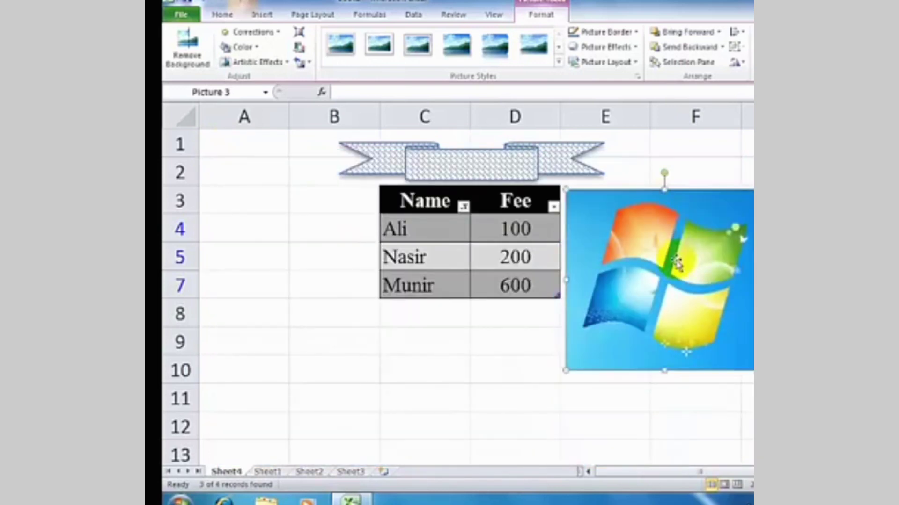
{"action": "left_click", "coordinate": [378, 50]}
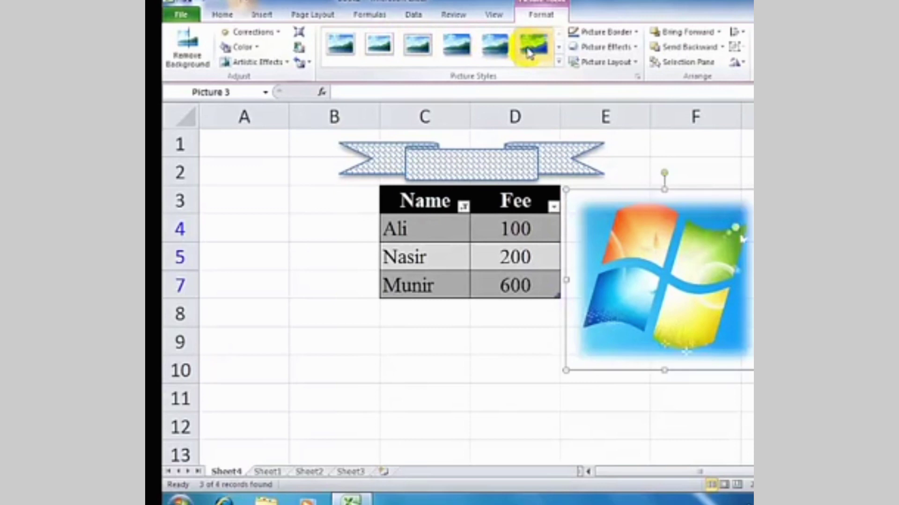
{"action": "left_click", "coordinate": [558, 62]}
{"action": "left_click", "coordinate": [456, 199]}
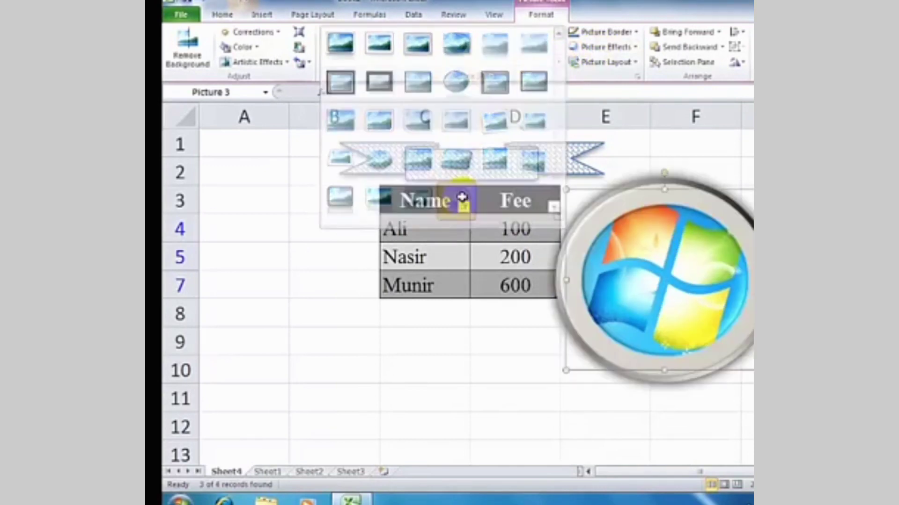
{"action": "left_click", "coordinate": [588, 371]}
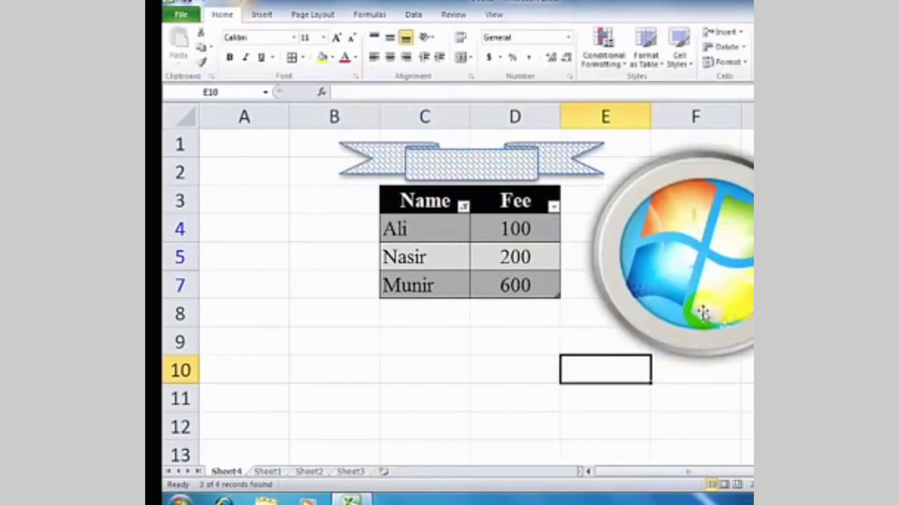
{"action": "left_click", "coordinate": [709, 255]}
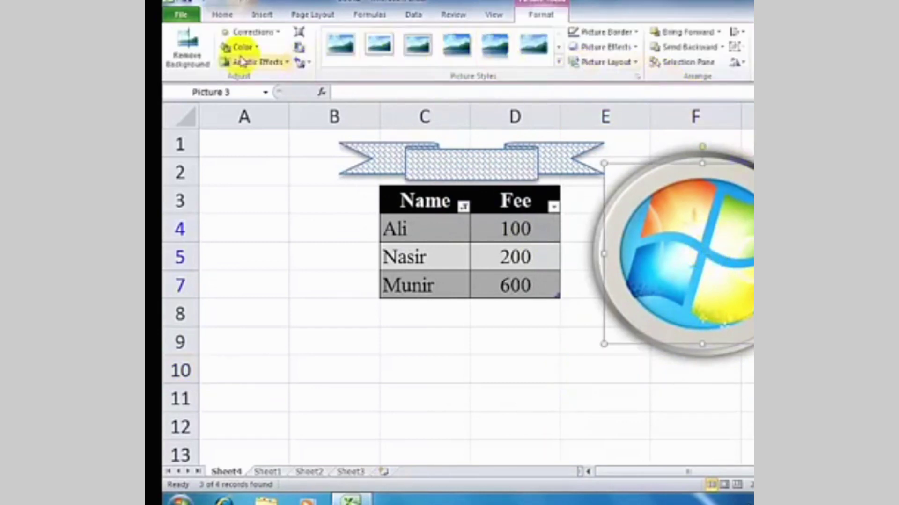
{"action": "left_click", "coordinate": [515, 369]}
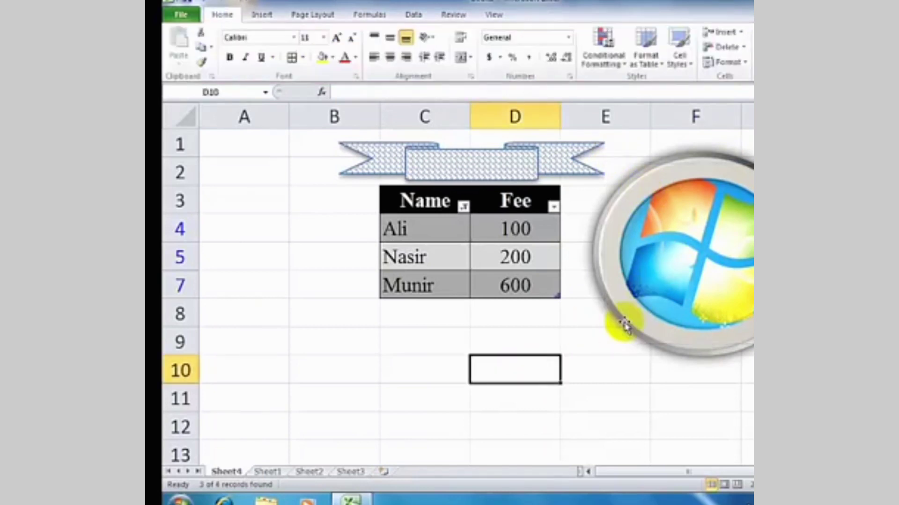
{"action": "left_click", "coordinate": [270, 18]}
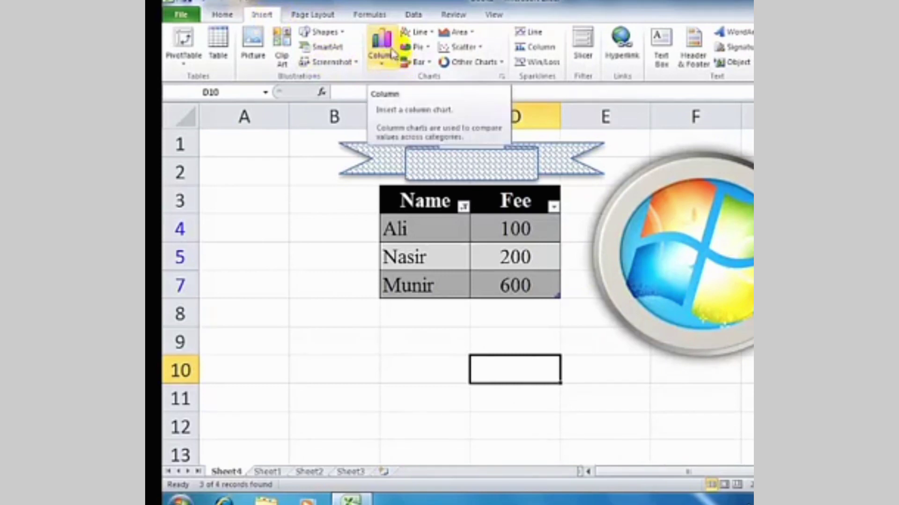
- Select the Name/Fee table and insert a 2-D line chart with markers plotting the fees
{"action": "left_click_drag", "start_coordinate": [393, 205], "coordinate": [519, 290]}
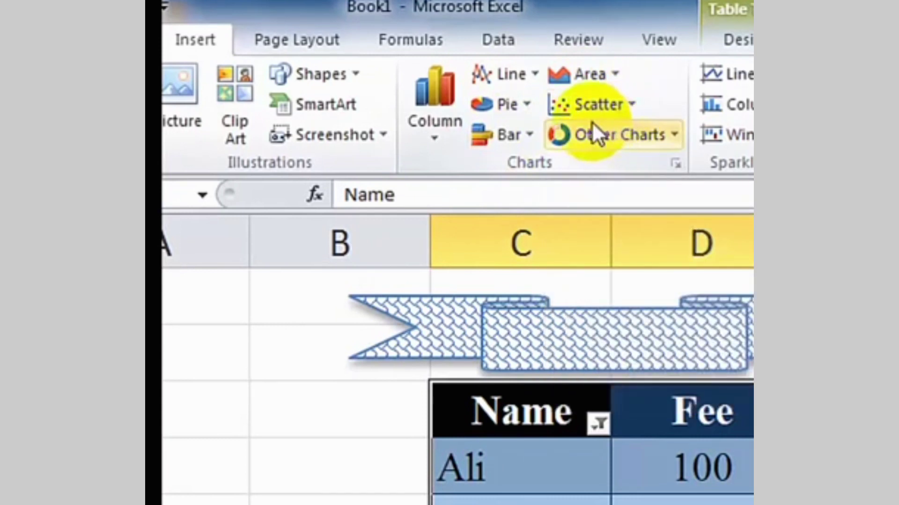
{"action": "left_click", "coordinate": [673, 133]}
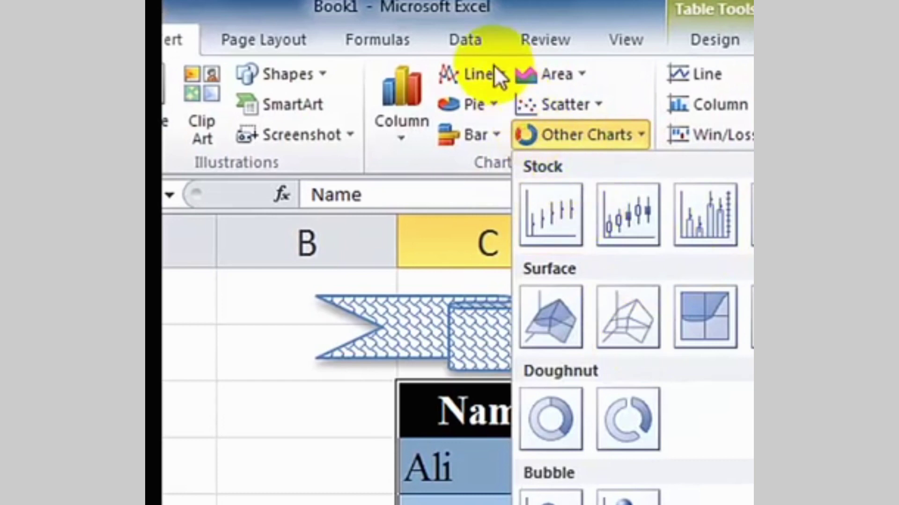
{"action": "left_click", "coordinate": [476, 76]}
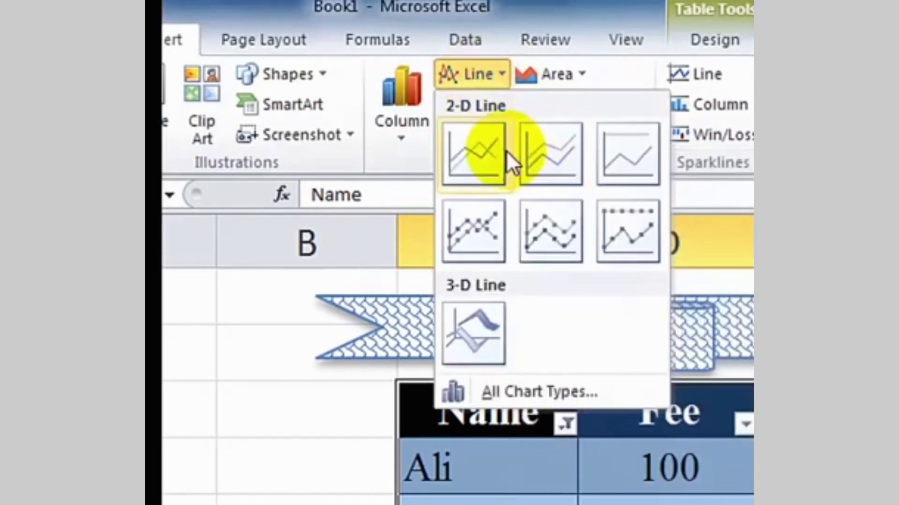
{"action": "left_click", "coordinate": [481, 234]}
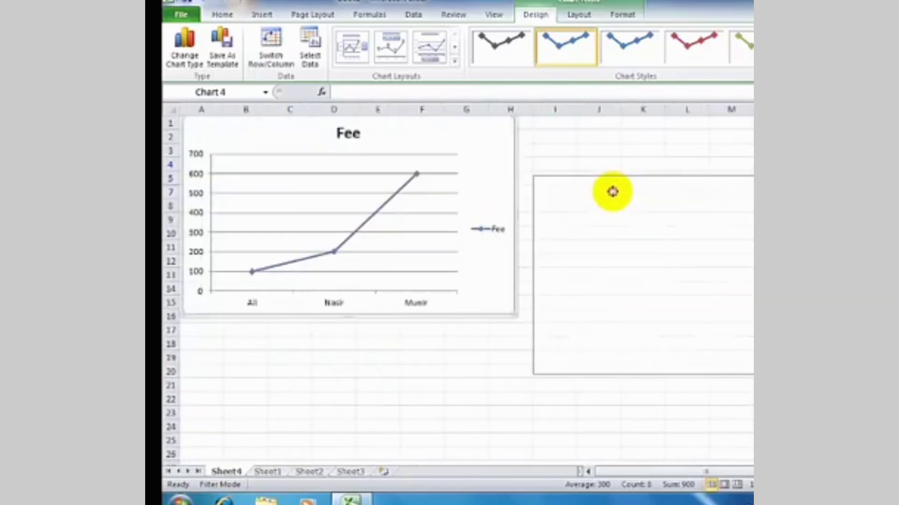
- Move the Fee chart off the table and enter 900 as Nasir's fee in D5
{"action": "left_click_drag", "start_coordinate": [262, 132], "coordinate": [544, 157]}
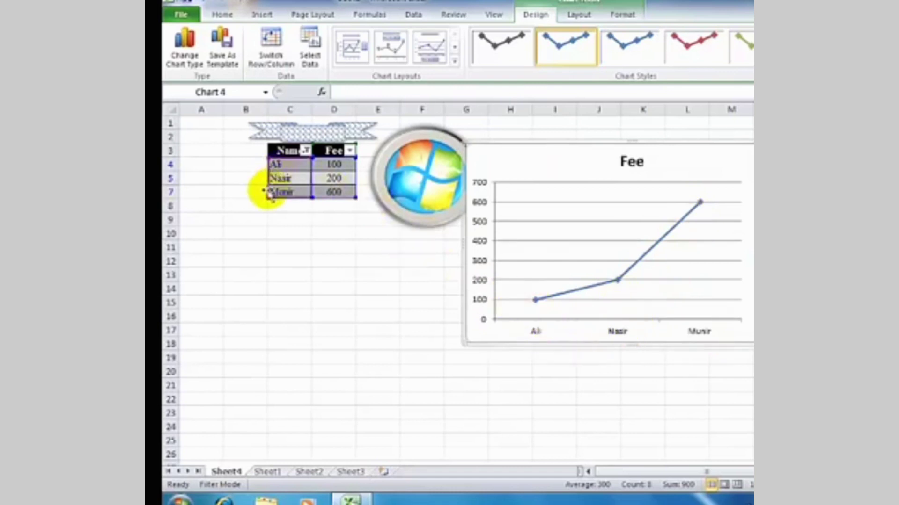
{"action": "left_click", "coordinate": [343, 178]}
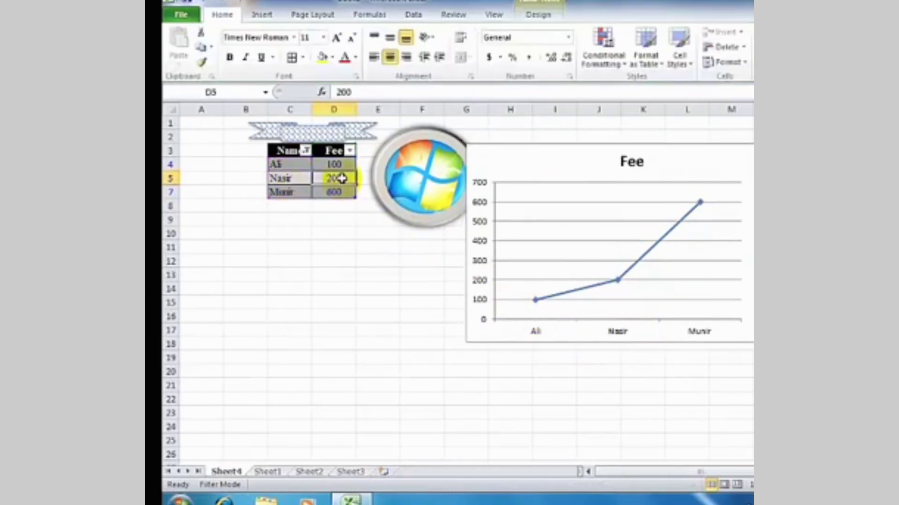
{"action": "type", "text": "0"}
{"action": "key", "text": "Return"}
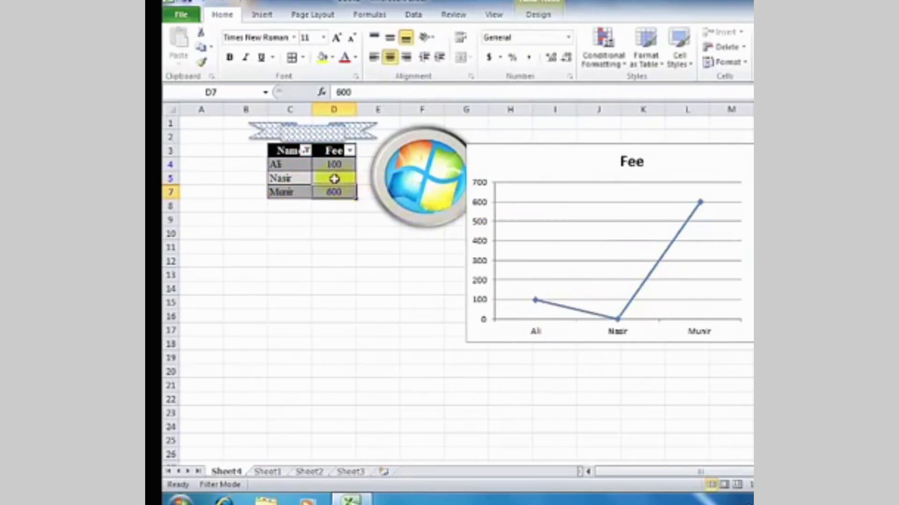
{"action": "type", "text": "900"}
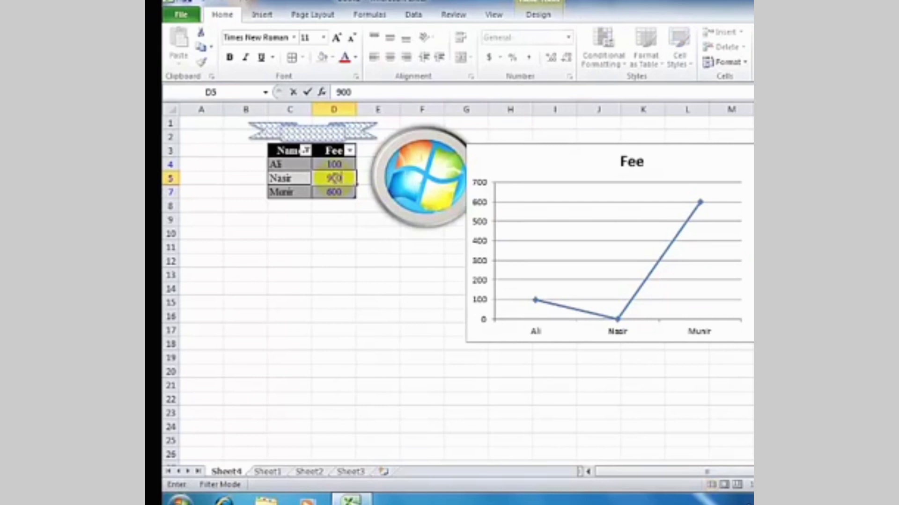
{"action": "key", "text": "Return"}
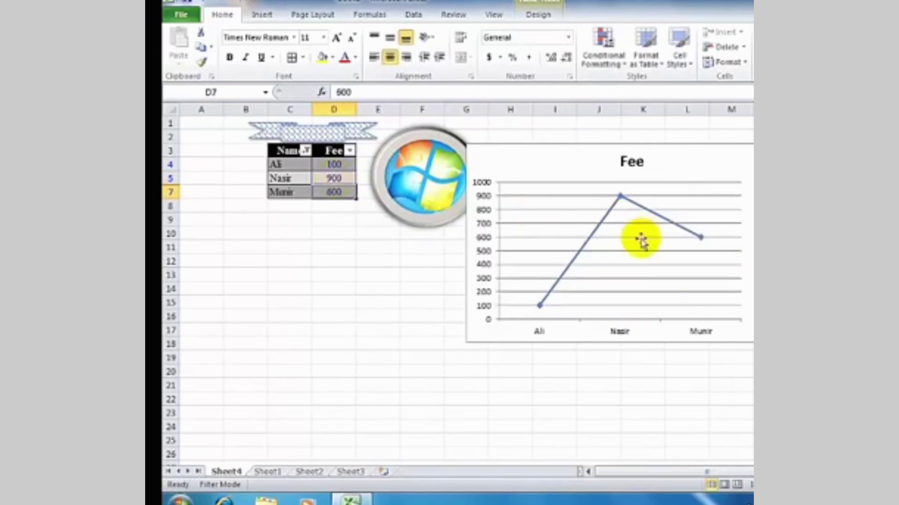
- Delete the Fee line chart from the sheet
{"action": "left_click", "coordinate": [748, 159]}
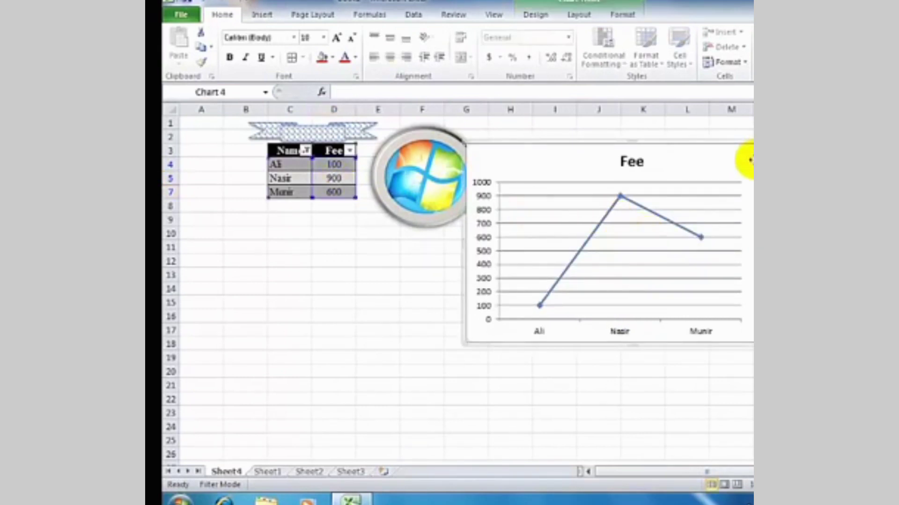
{"action": "key", "text": "Delete"}
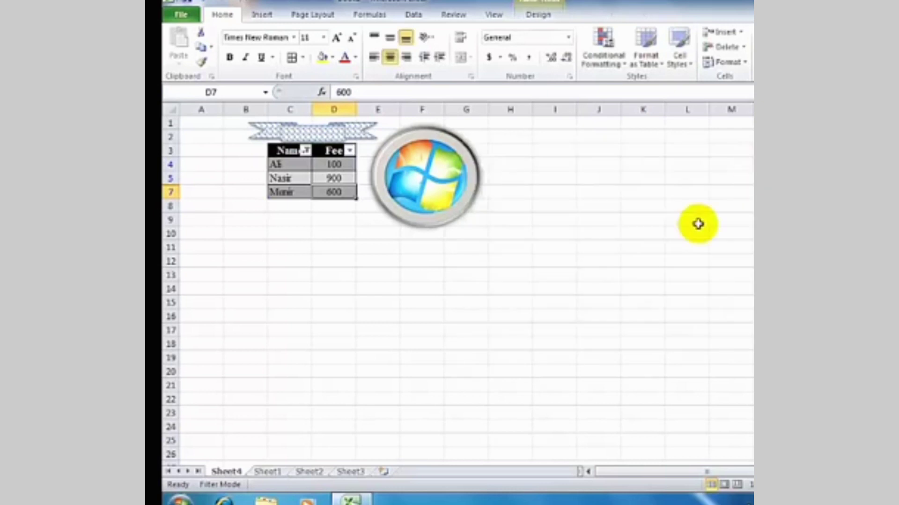
{"action": "scroll", "coordinate": [395, 312], "scroll_direction": "up", "scroll_amount": 4, "text": "ctrl"}
{"action": "scroll", "coordinate": [395, 313], "scroll_direction": "up", "scroll_amount": 2, "text": "ctrl"}
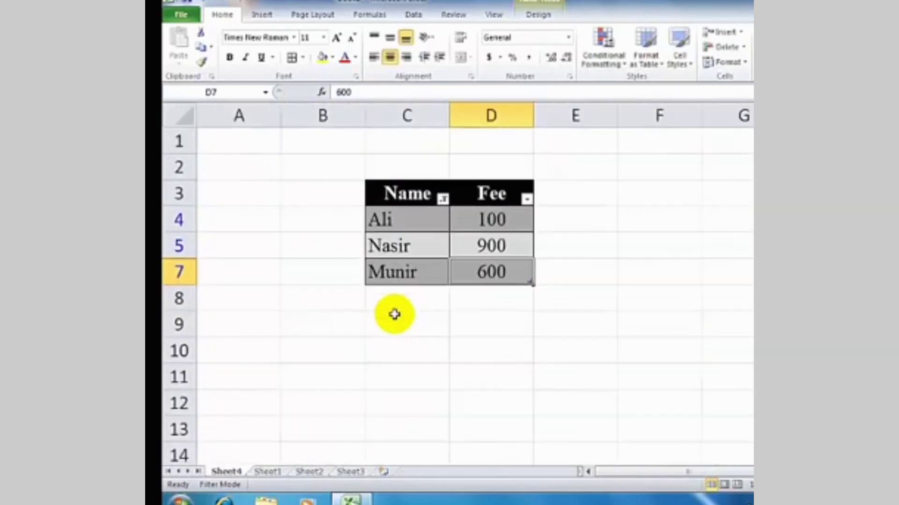
{"action": "scroll", "coordinate": [395, 312], "scroll_direction": "up", "scroll_amount": 1, "text": "ctrl"}
- Hyperlink the name Ali in C4 to the Word admission-form .docx file
{"action": "left_click", "coordinate": [262, 15]}
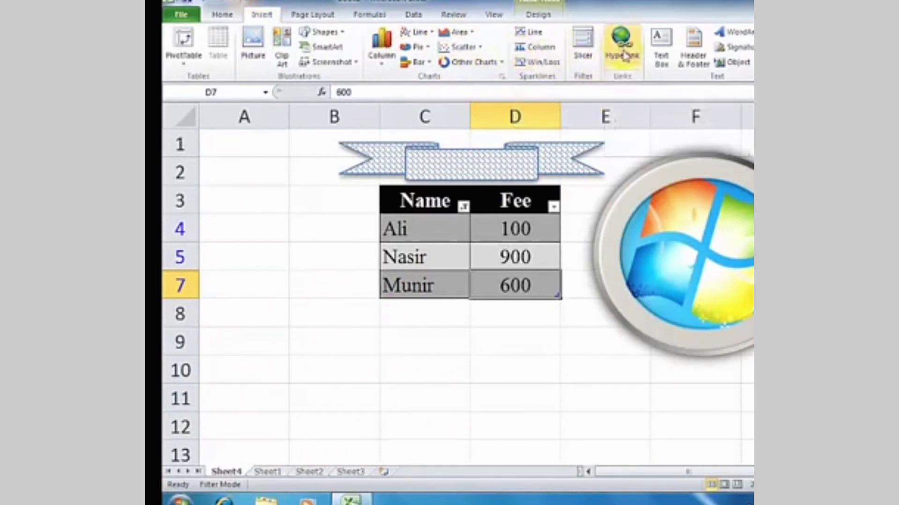
{"action": "left_click", "coordinate": [418, 232]}
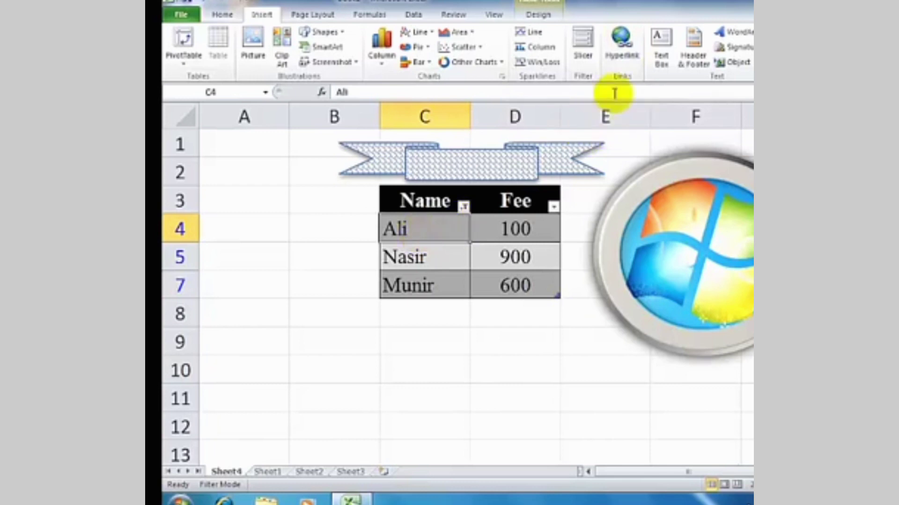
{"action": "left_click", "coordinate": [622, 47]}
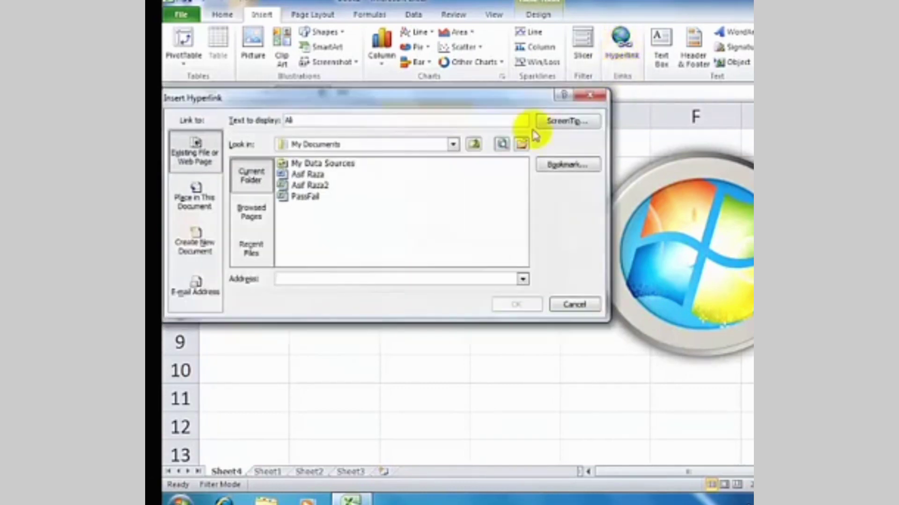
{"action": "left_click", "coordinate": [316, 174]}
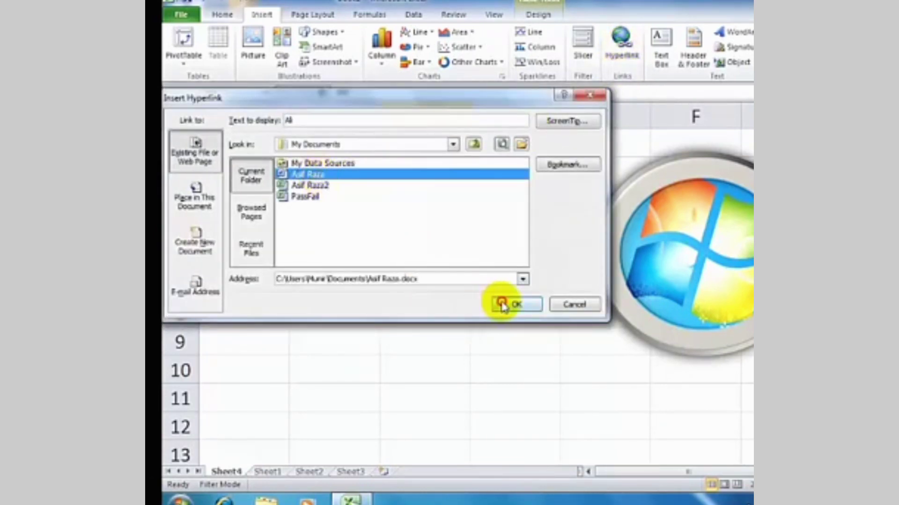
{"action": "left_click", "coordinate": [501, 304]}
{"action": "mouse_move", "coordinate": [395, 232]}
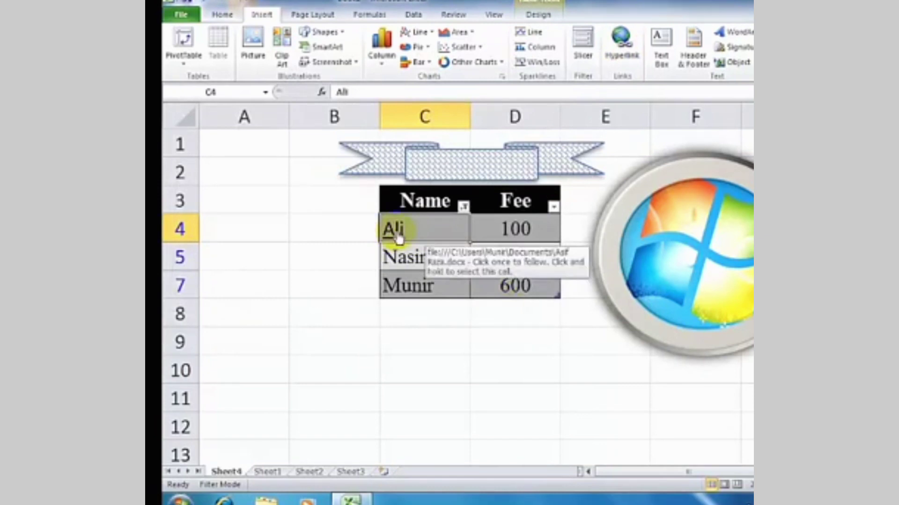
- Follow Ali's link to open the document, then select Nasir in C5
{"action": "left_click", "coordinate": [398, 237]}
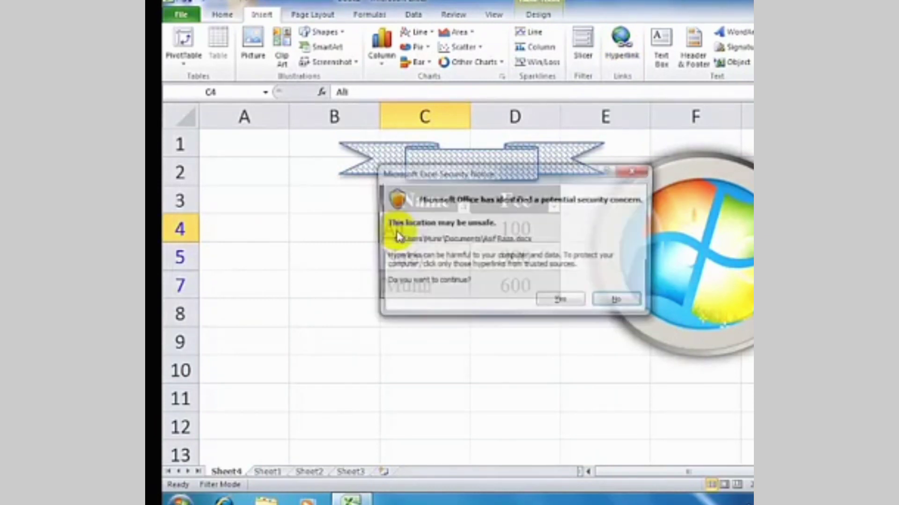
{"action": "left_click", "coordinate": [548, 304]}
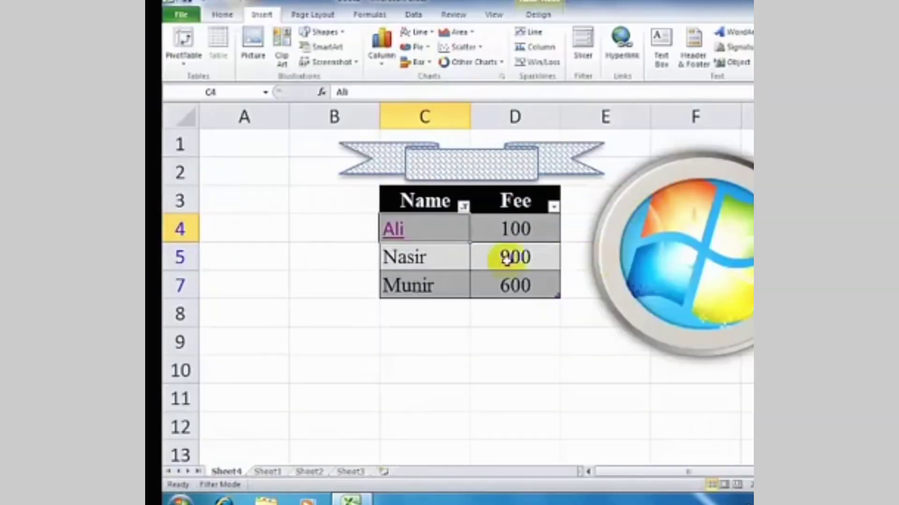
{"action": "left_click", "coordinate": [410, 255]}
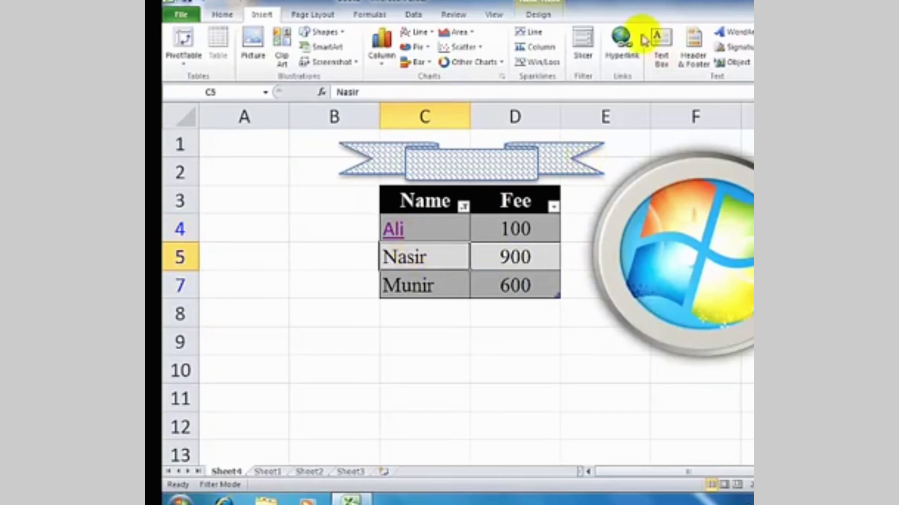
{"action": "left_click", "coordinate": [622, 40]}
{"action": "left_click", "coordinate": [312, 185]}
{"action": "left_click", "coordinate": [522, 304]}
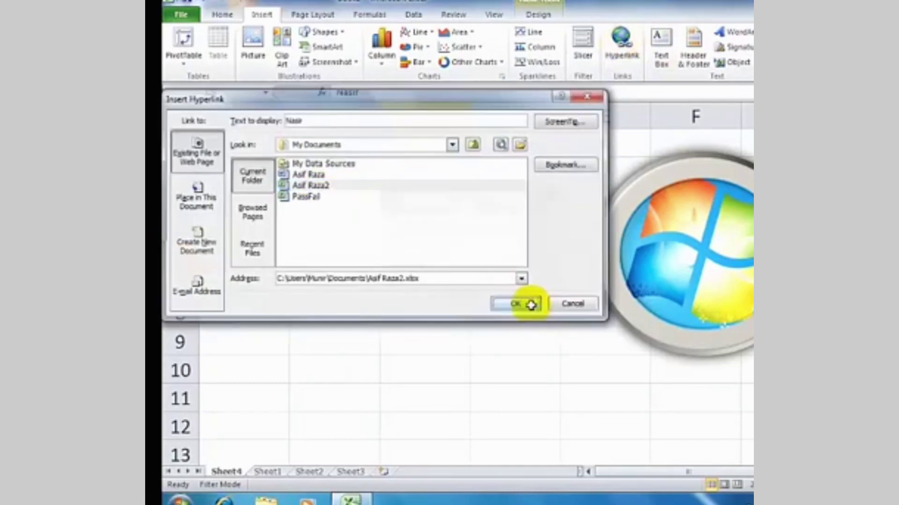
{"action": "left_click", "coordinate": [409, 267]}
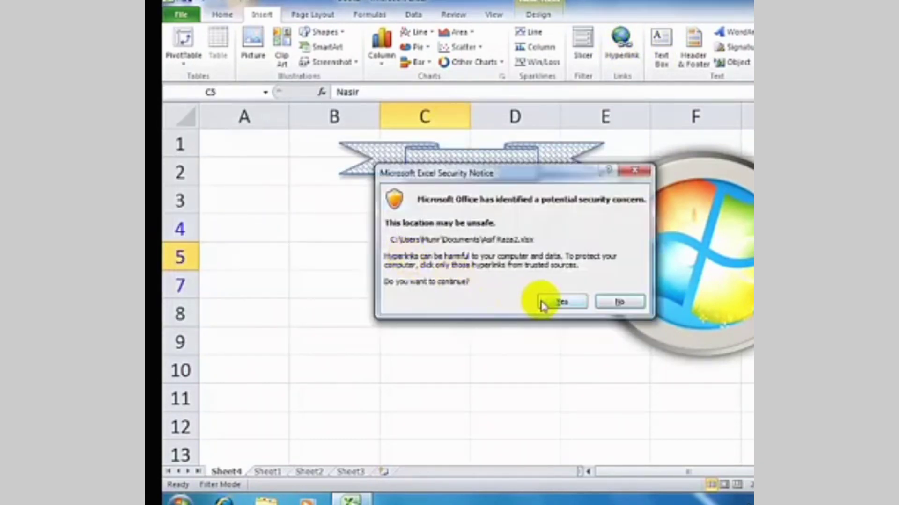
{"action": "left_click", "coordinate": [545, 301]}
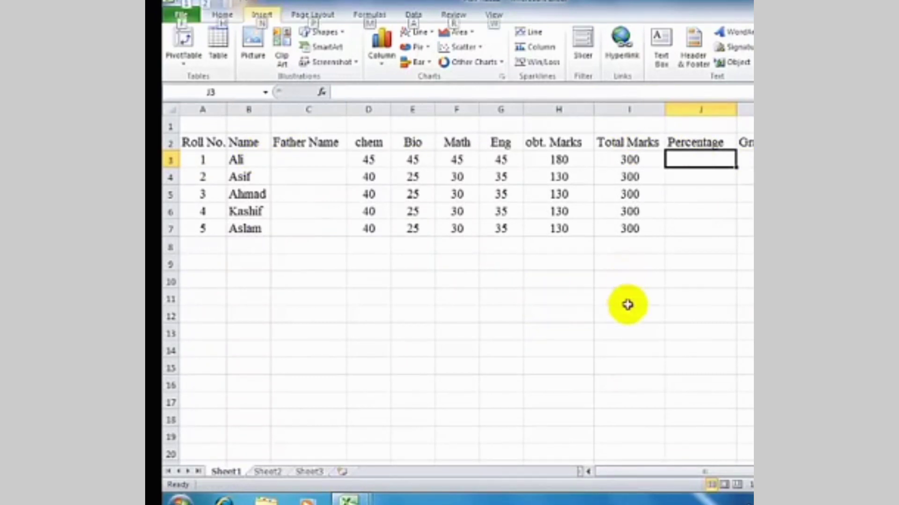
{"action": "key", "text": "ctrl+Tab"}
- Draw an empty text box under columns C–D and duplicate it beside the first
{"action": "left_click", "coordinate": [550, 348]}
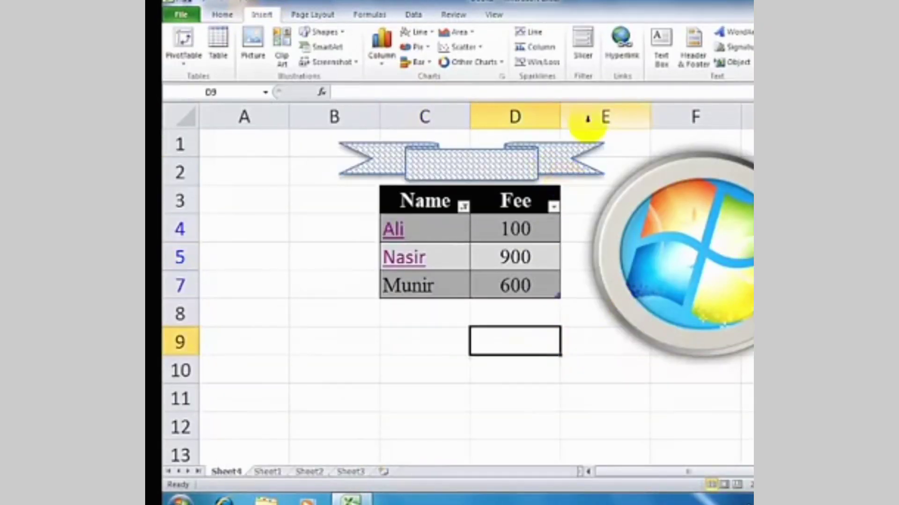
{"action": "left_click", "coordinate": [670, 51]}
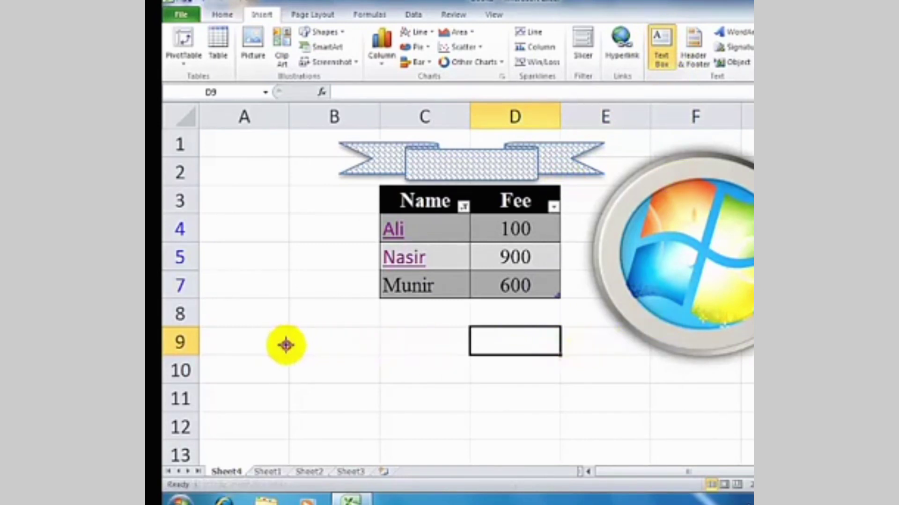
{"action": "mouse_move", "coordinate": [280, 342]}
{"action": "left_mouse_down"}
{"action": "mouse_move", "coordinate": [384, 425]}
{"action": "mouse_move", "coordinate": [383, 435]}
{"action": "left_mouse_up"}
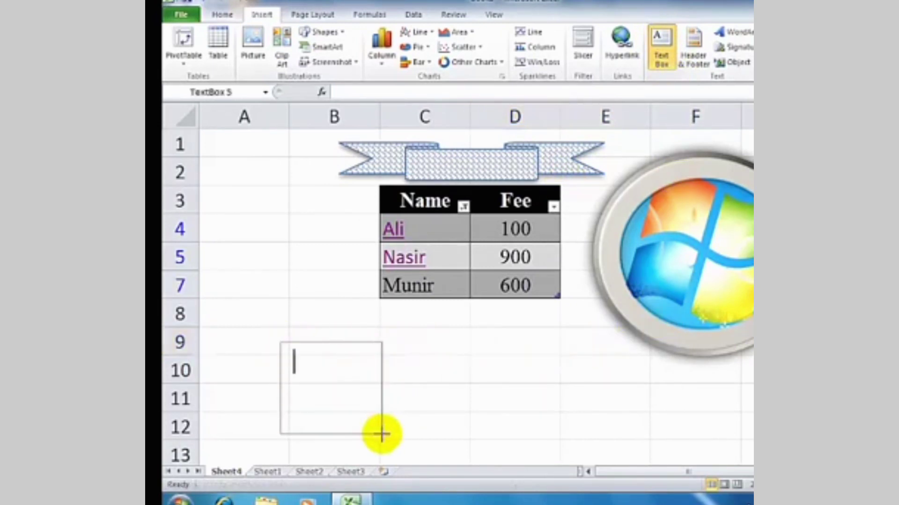
{"action": "left_click_drag", "start_coordinate": [340, 346], "coordinate": [456, 354]}
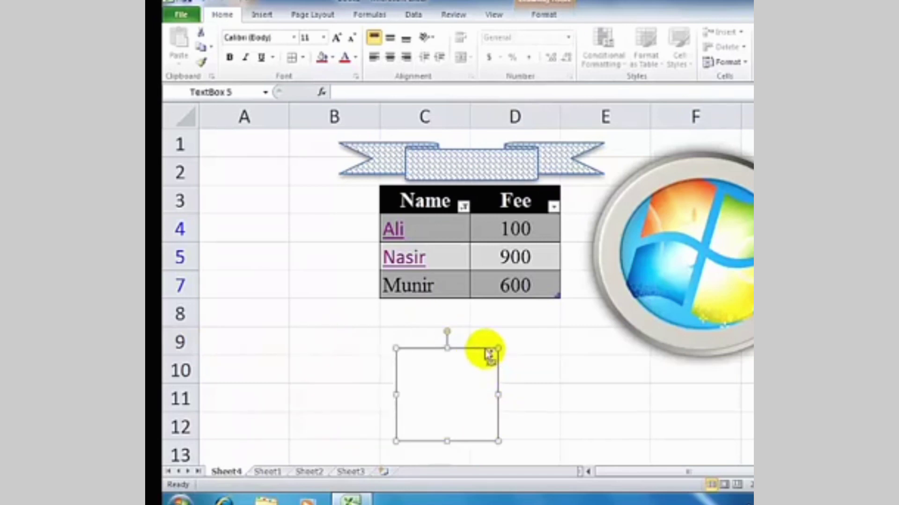
{"action": "key", "text": "ctrl+d"}
{"action": "left_click_drag", "start_coordinate": [484, 363], "coordinate": [564, 349]}
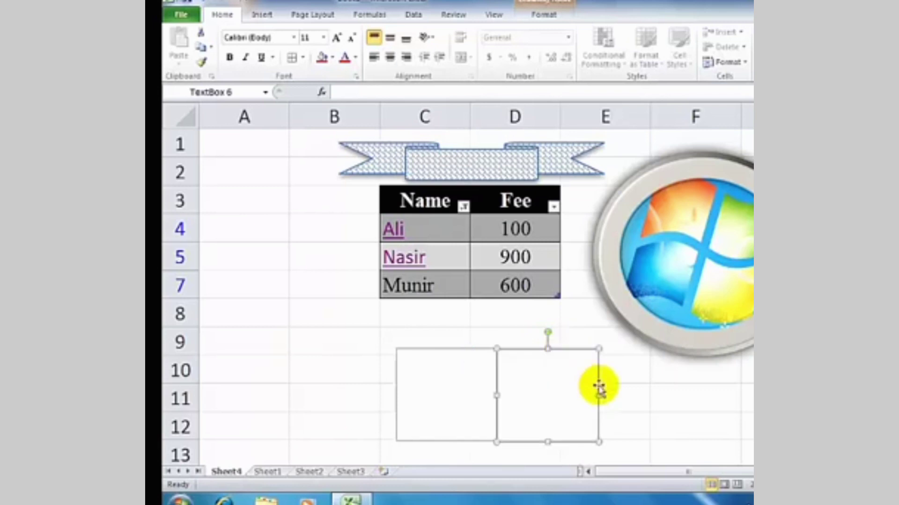
- Add more text box copies and stack small ones down column A to row 13
{"action": "key", "text": "ctrl+d"}
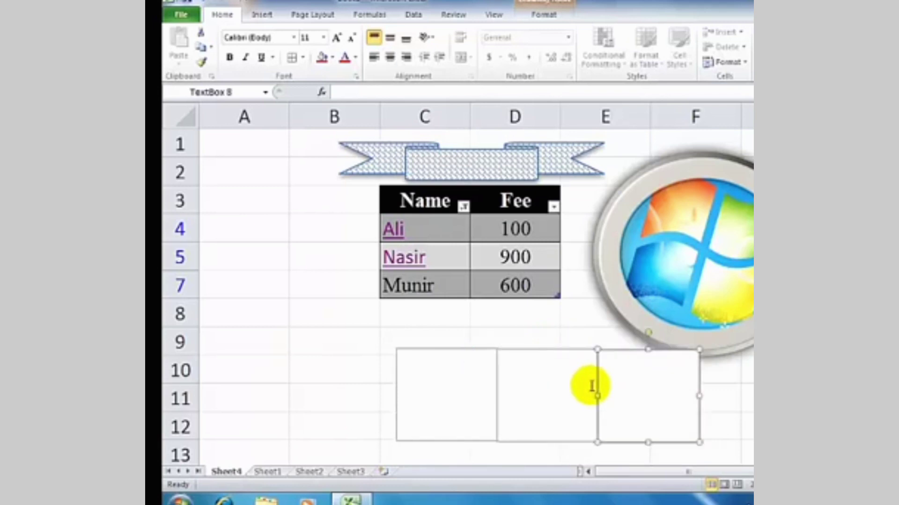
{"action": "key", "text": "ctrl+d"}
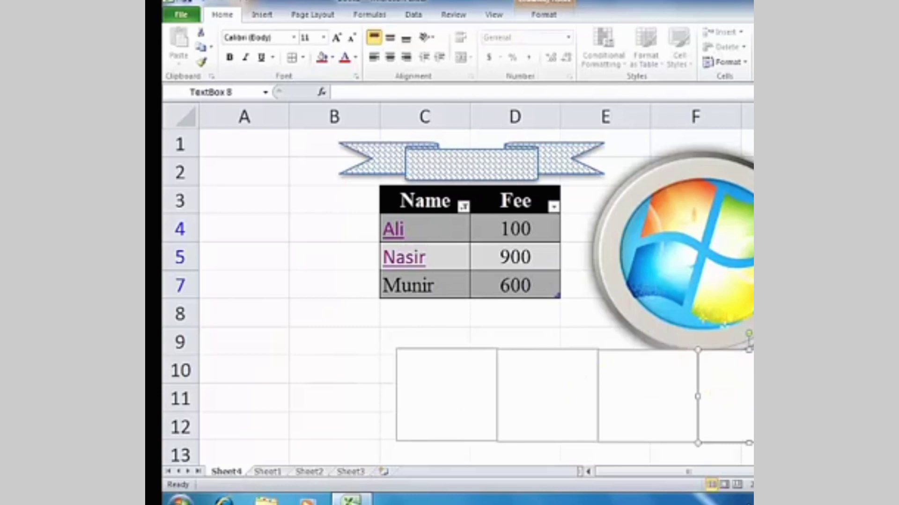
{"action": "mouse_move", "coordinate": [732, 385]}
{"action": "left_mouse_down"}
{"action": "mouse_move", "coordinate": [263, 242]}
{"action": "mouse_move", "coordinate": [259, 196]}
{"action": "left_mouse_up"}
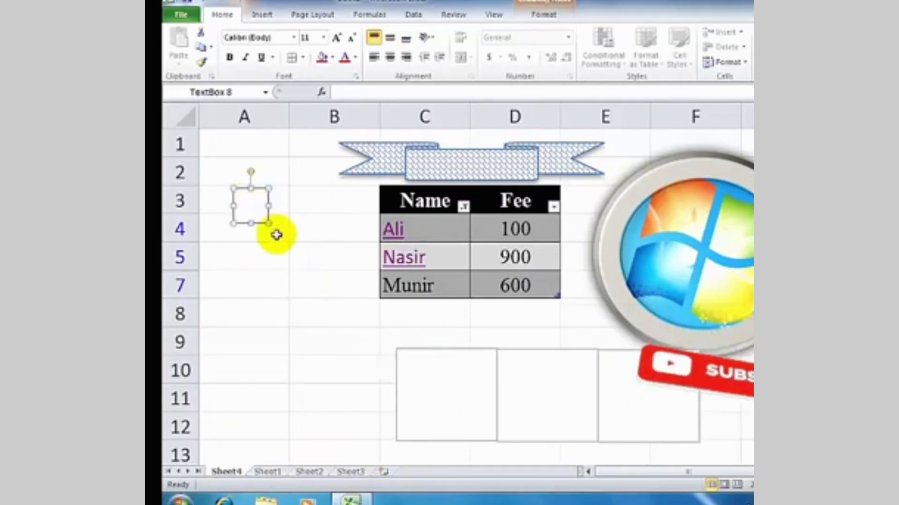
{"action": "left_click", "coordinate": [269, 208]}
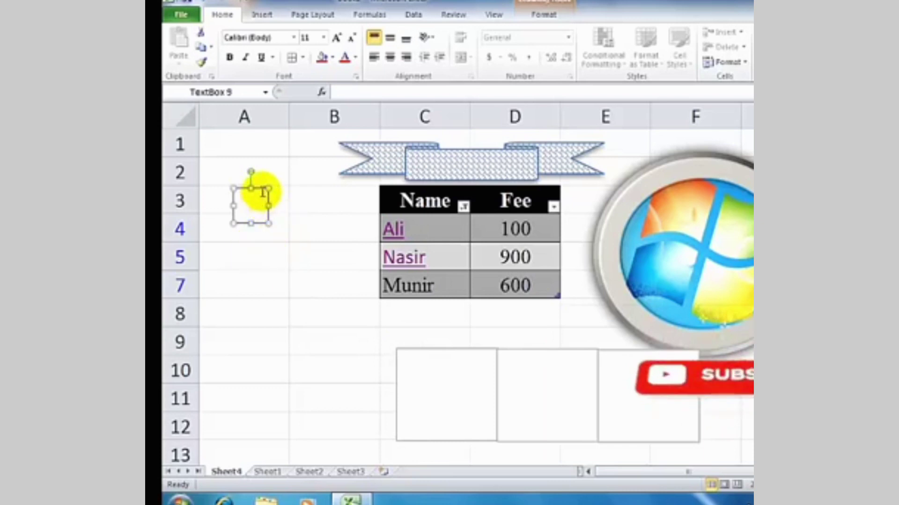
{"action": "mouse_move", "coordinate": [261, 192]}
{"action": "left_mouse_down"}
{"action": "mouse_move", "coordinate": [253, 230]}
{"action": "mouse_move", "coordinate": [290, 317]}
{"action": "left_mouse_up"}
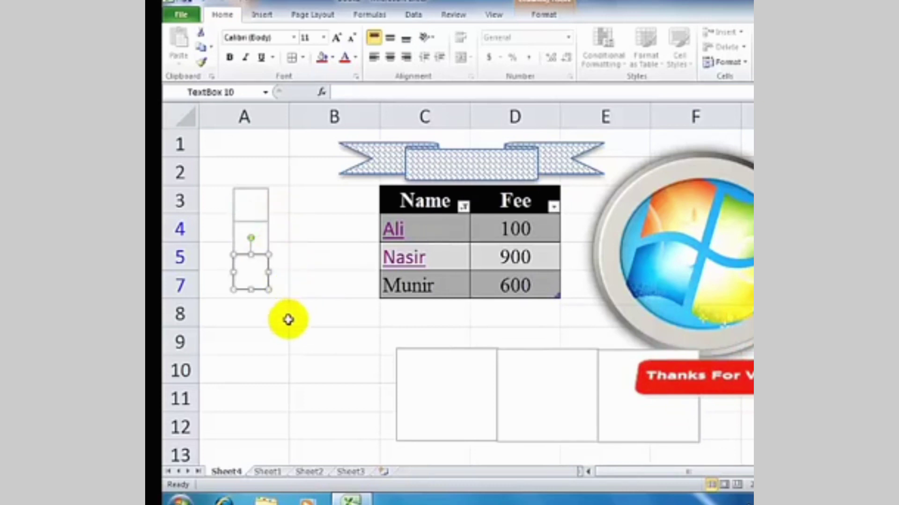
{"action": "key", "text": "ctrl+d"}
{"action": "key", "text": "ctrl+d"}
{"action": "key", "text": "ctrl+d"}
{"action": "key", "text": "ctrl+d"}
{"action": "left_click", "coordinate": [349, 311]}
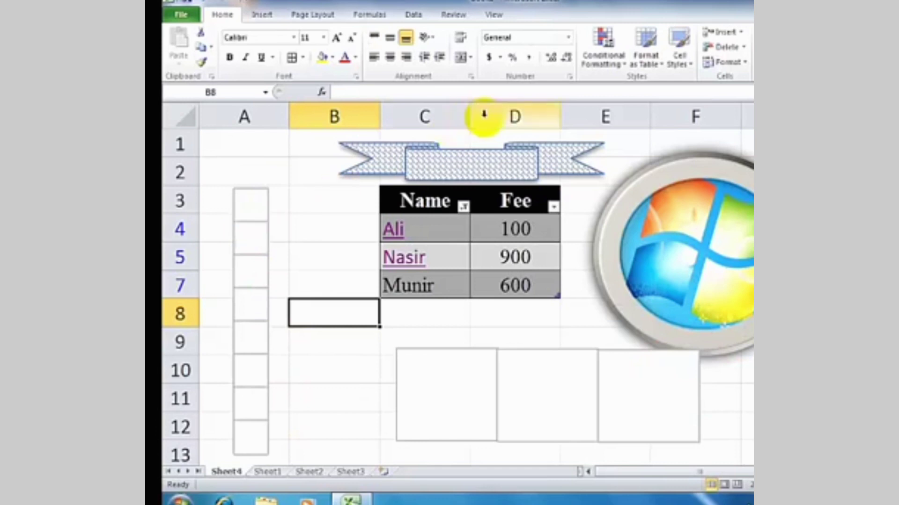
- Insert orange-style WordArt reading 'AL-Munir'
{"action": "left_click", "coordinate": [263, 15]}
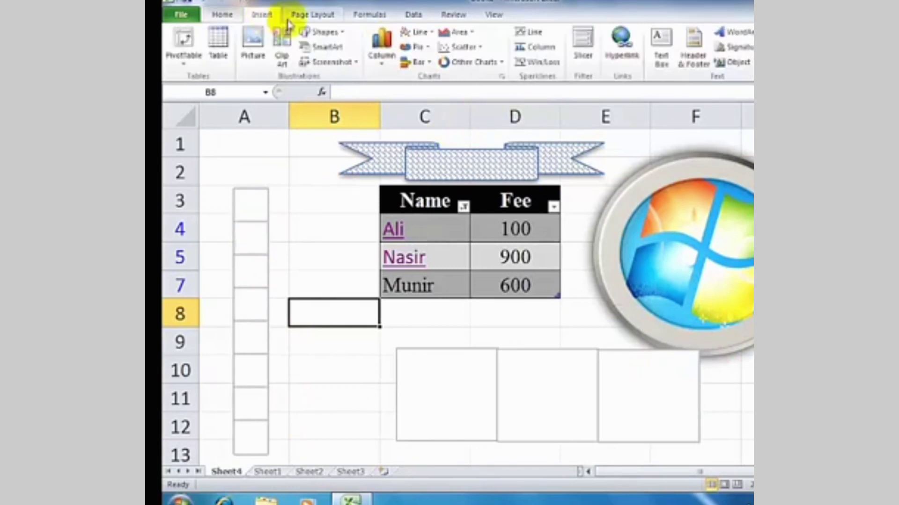
{"action": "left_click", "coordinate": [733, 33]}
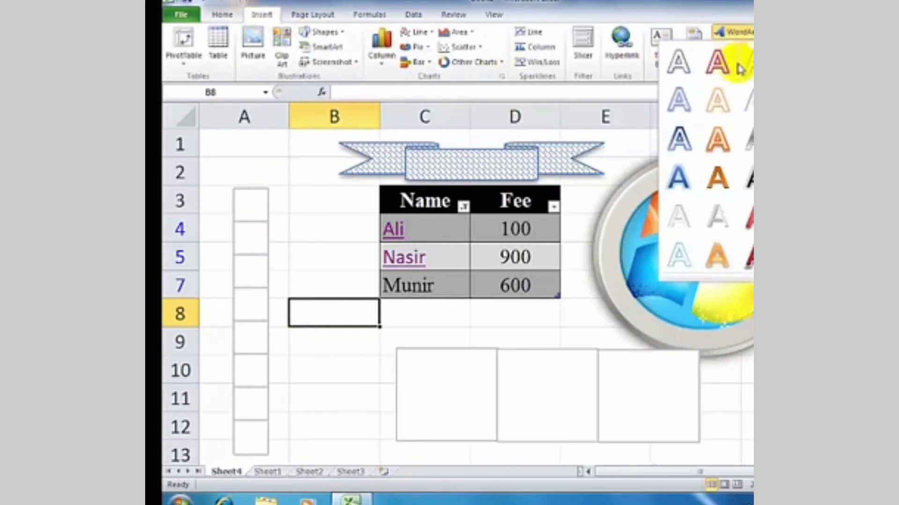
{"action": "left_click", "coordinate": [716, 256]}
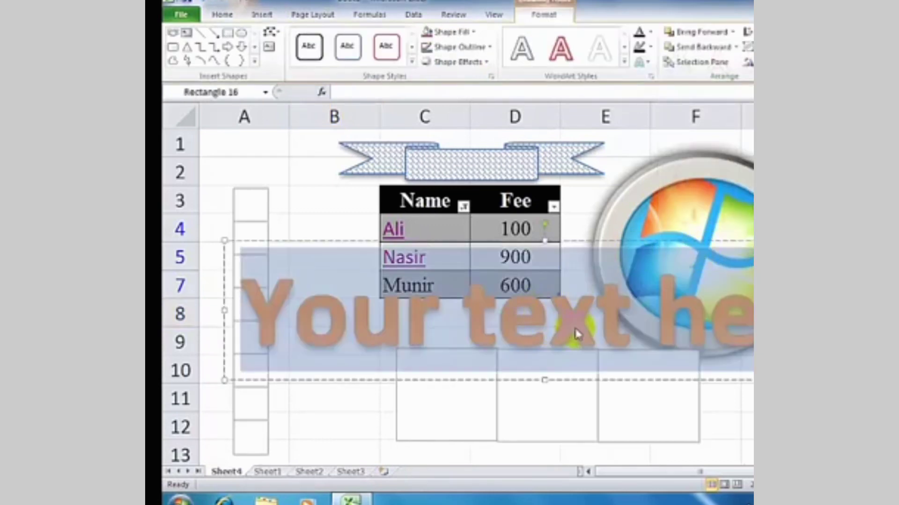
{"action": "type", "text": "AL"}
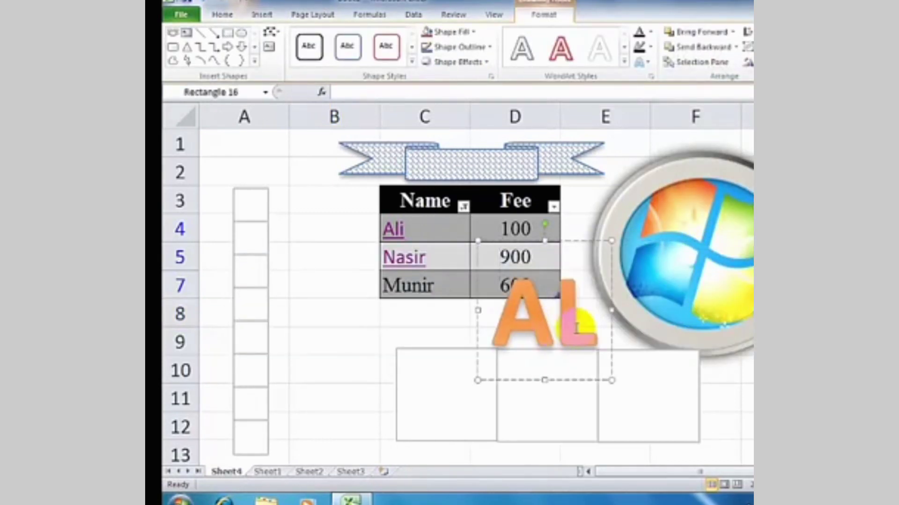
{"action": "type", "text": "-Munir"}
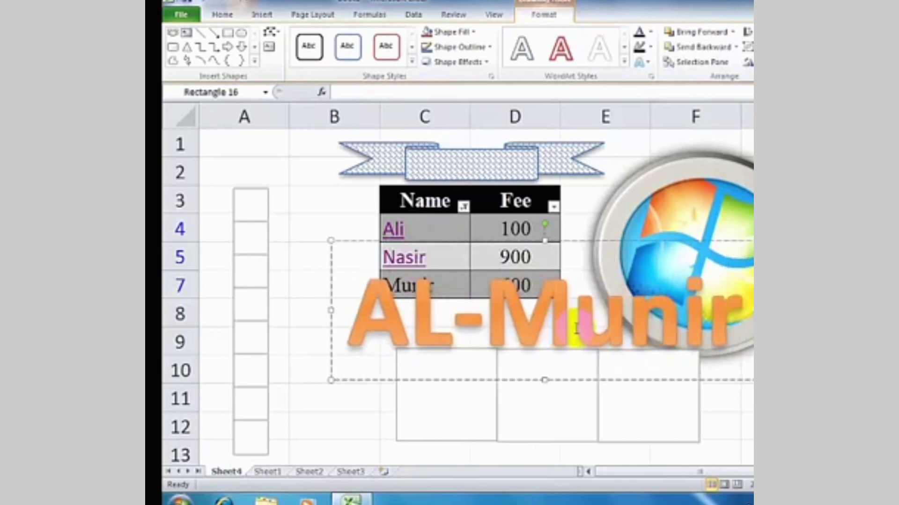
- Give the AL-Munir WordArt box a white fill and black outline
{"action": "left_click", "coordinate": [387, 47]}
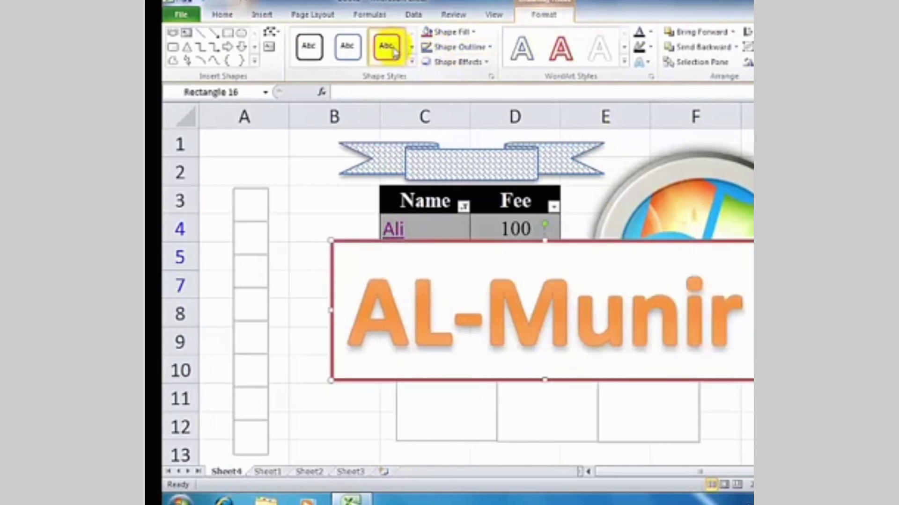
{"action": "left_click", "coordinate": [308, 46]}
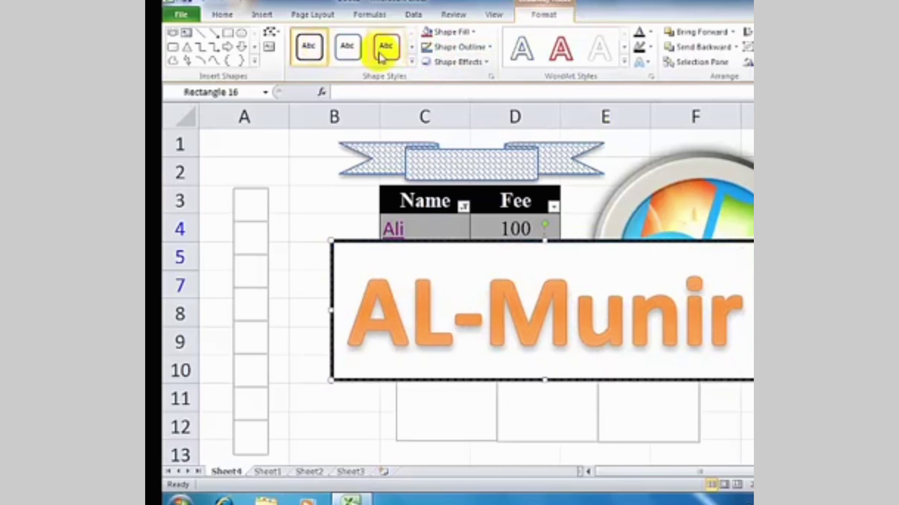
{"action": "left_click", "coordinate": [411, 61]}
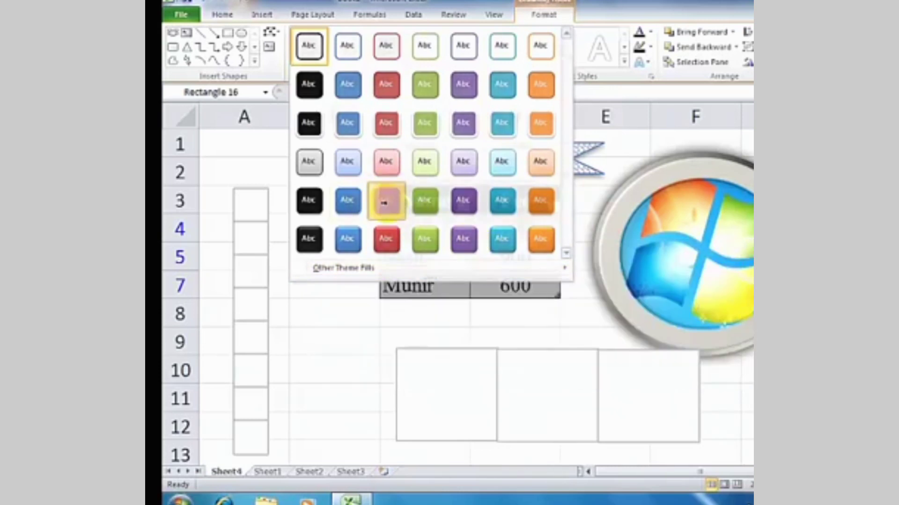
- Fill the AL-Munir box red, apply red white-outlined lettering, and narrow the box
{"action": "left_click", "coordinate": [385, 201]}
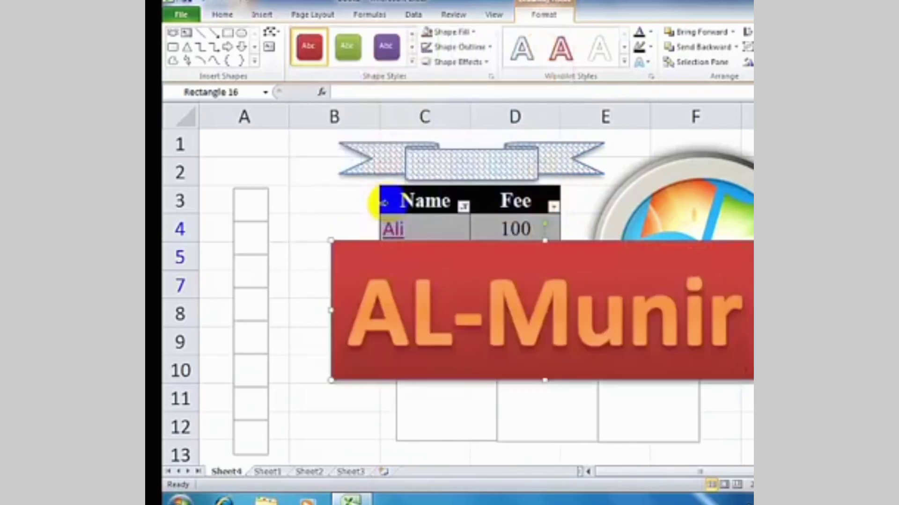
{"action": "left_click", "coordinate": [624, 62]}
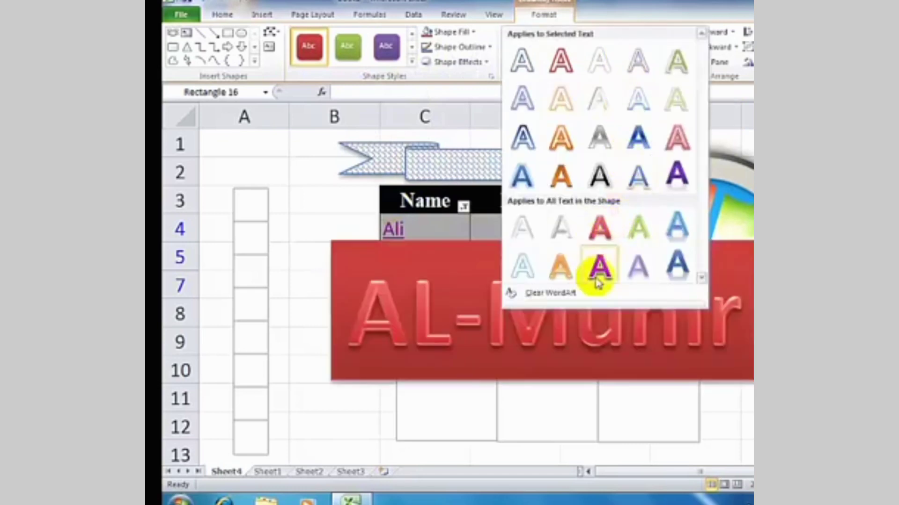
{"action": "left_click", "coordinate": [638, 274]}
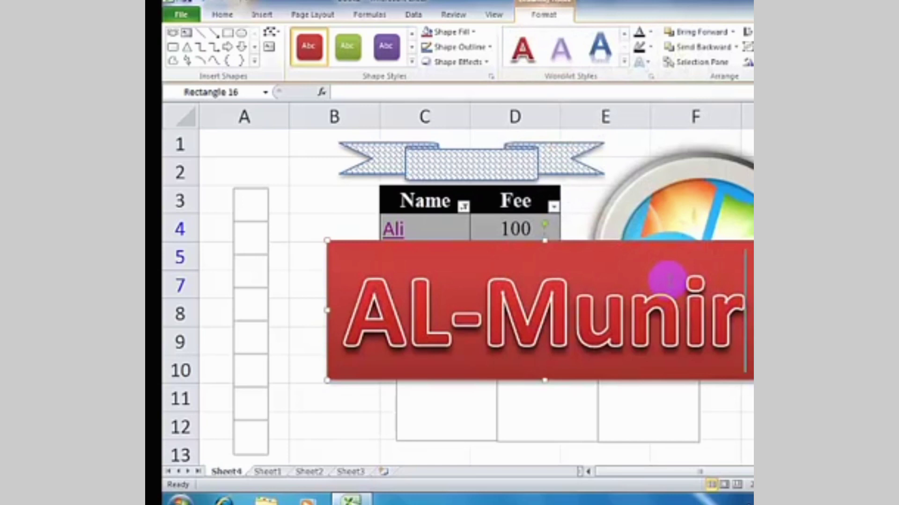
{"action": "left_click", "coordinate": [747, 254]}
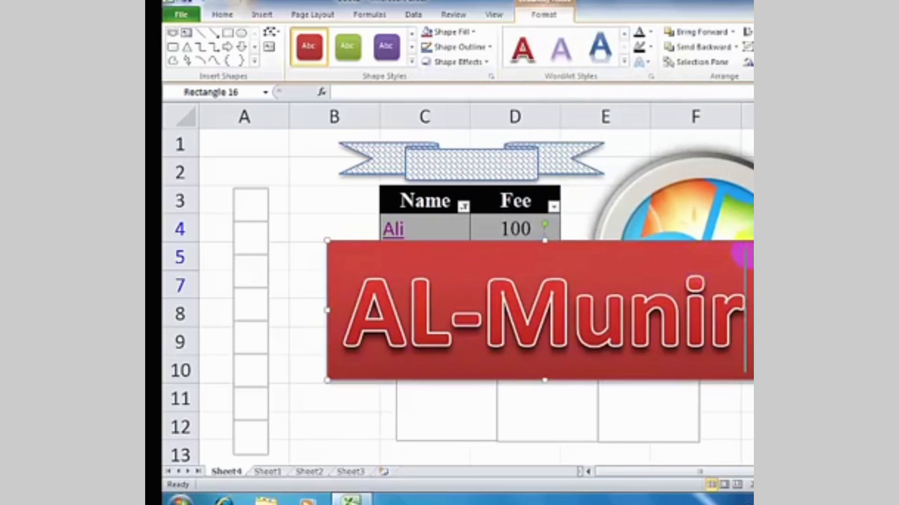
{"action": "left_click_drag", "start_coordinate": [744, 258], "coordinate": [417, 356]}
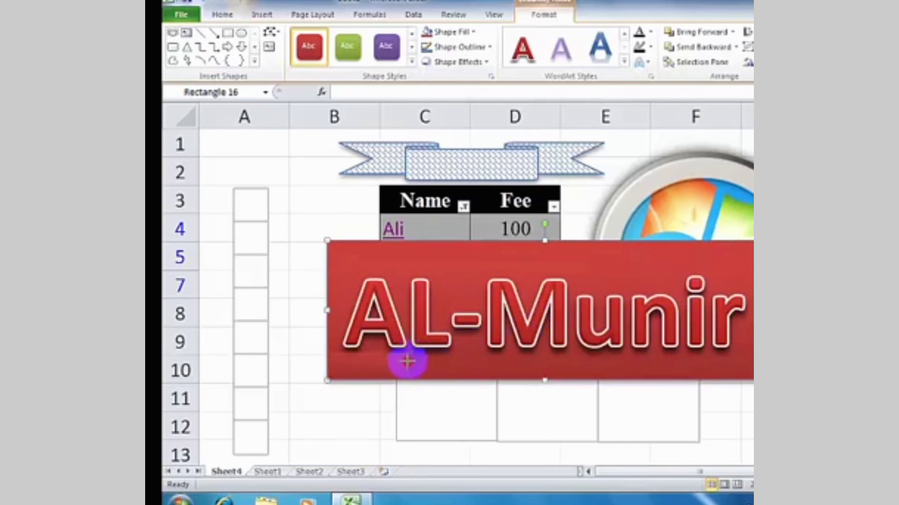
- Move the AL-Munir box up, centre its text, and set a small font size
{"action": "type", "text": "A"}
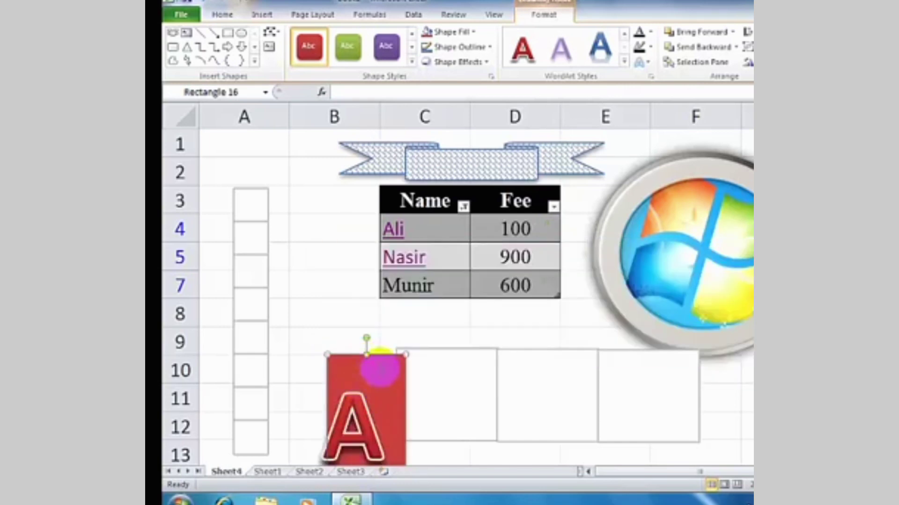
{"action": "mouse_move", "coordinate": [381, 362]}
{"action": "left_mouse_down"}
{"action": "mouse_move", "coordinate": [515, 183]}
{"action": "mouse_move", "coordinate": [748, 197]}
{"action": "left_mouse_up"}
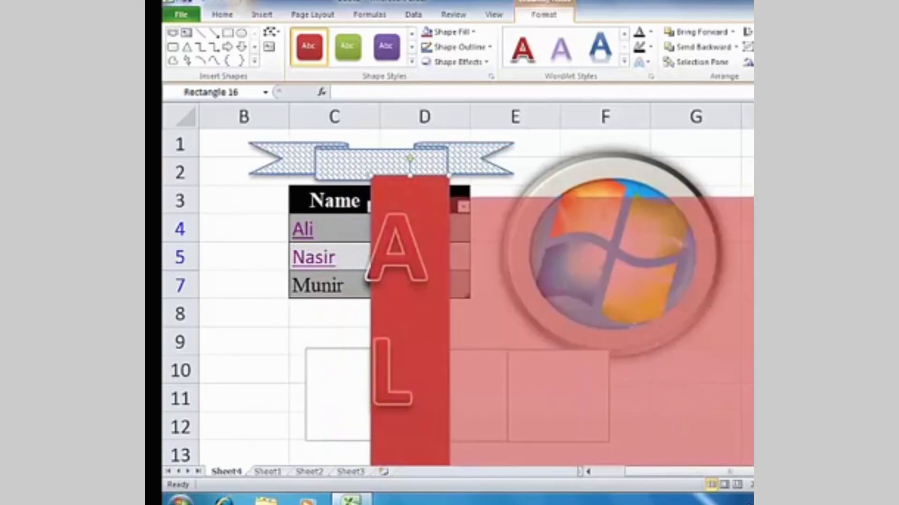
{"action": "mouse_move", "coordinate": [419, 276]}
{"action": "left_mouse_down"}
{"action": "mouse_move", "coordinate": [537, 285]}
{"action": "mouse_move", "coordinate": [749, 280]}
{"action": "left_mouse_up"}
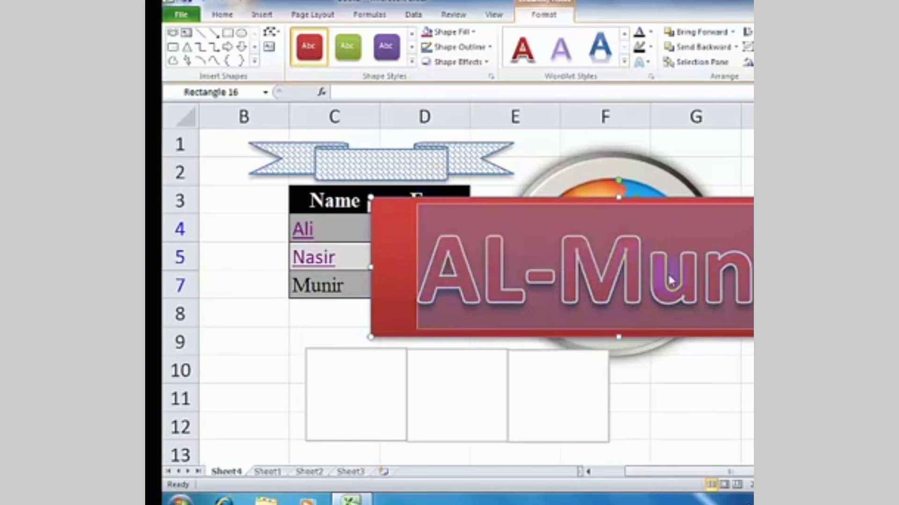
{"action": "left_click", "coordinate": [492, 260]}
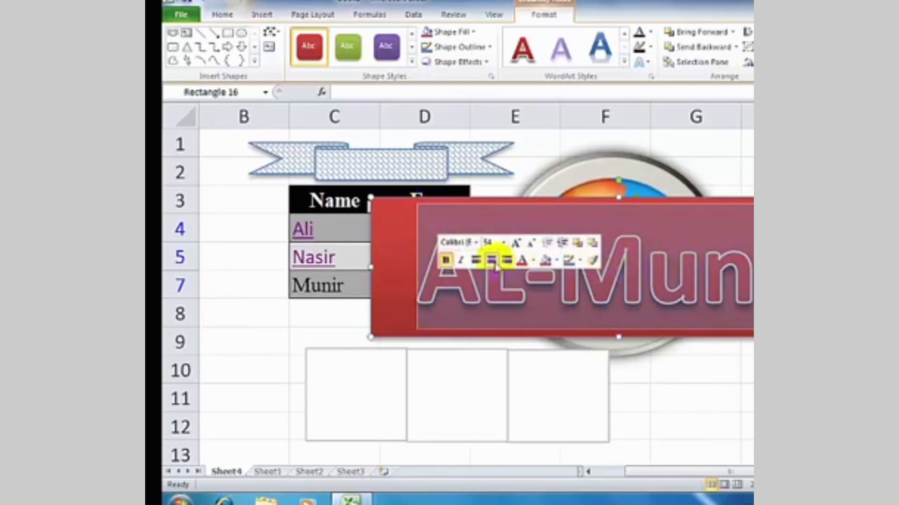
{"action": "left_click", "coordinate": [504, 244]}
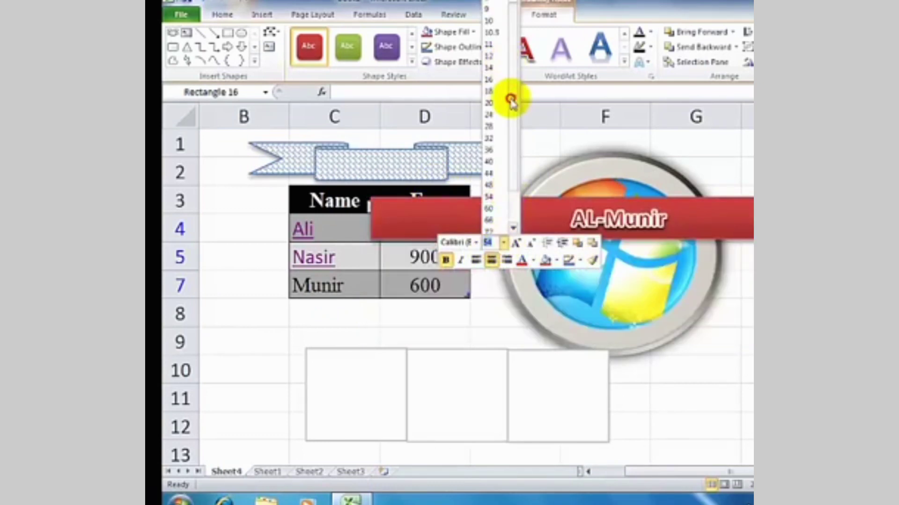
{"action": "left_click", "coordinate": [490, 7]}
- Move and resize the red title to fit the centre of the ribbon banner
{"action": "left_click", "coordinate": [738, 219]}
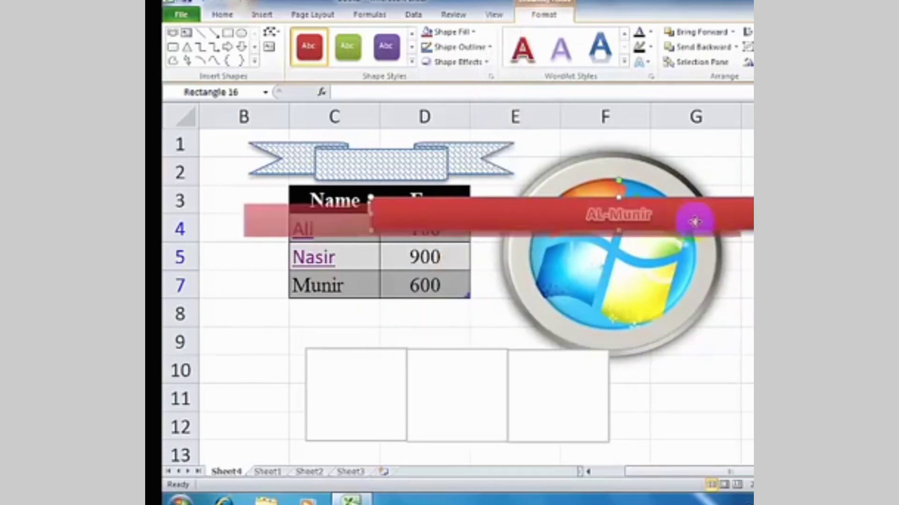
{"action": "left_click_drag", "start_coordinate": [738, 219], "coordinate": [597, 226]}
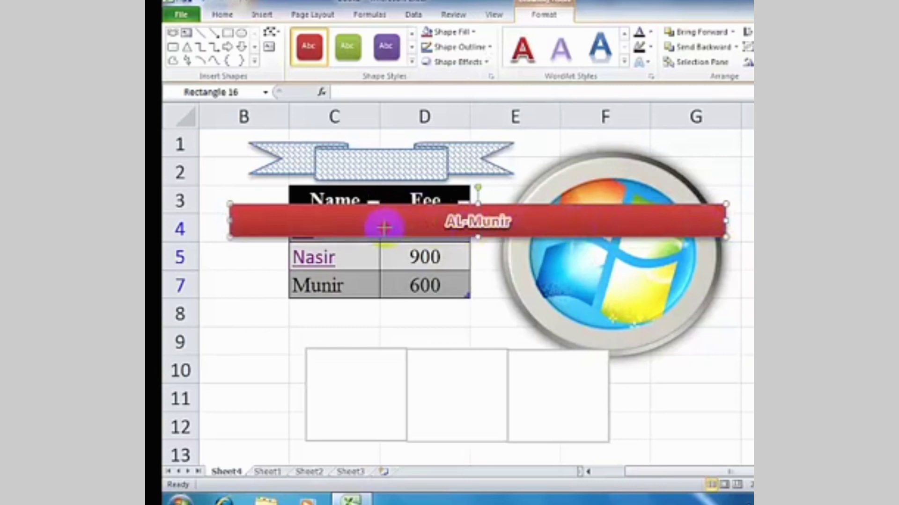
{"action": "mouse_move", "coordinate": [338, 227]}
{"action": "left_mouse_down"}
{"action": "mouse_move", "coordinate": [324, 221]}
{"action": "mouse_move", "coordinate": [401, 156]}
{"action": "left_mouse_up"}
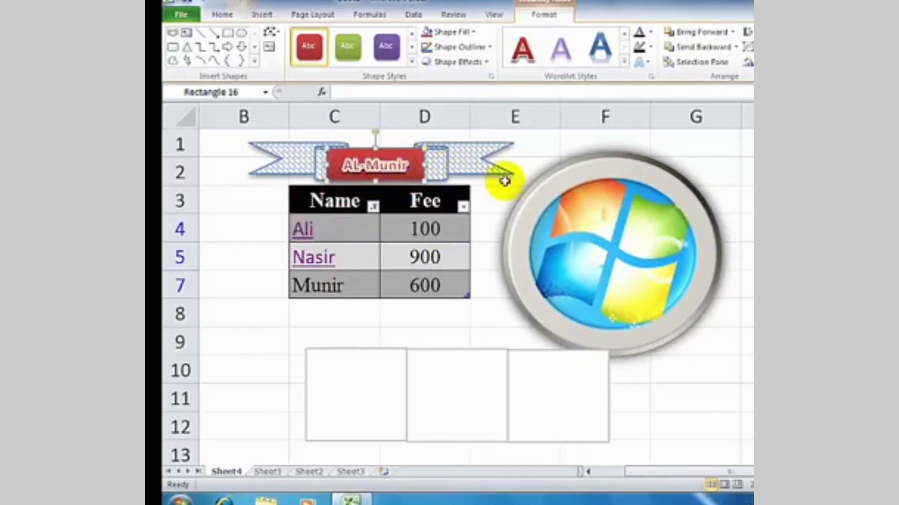
- Apply the white-fill, blue-outline shape style to the AL-Munir label and deselect it
{"action": "left_click", "coordinate": [411, 61]}
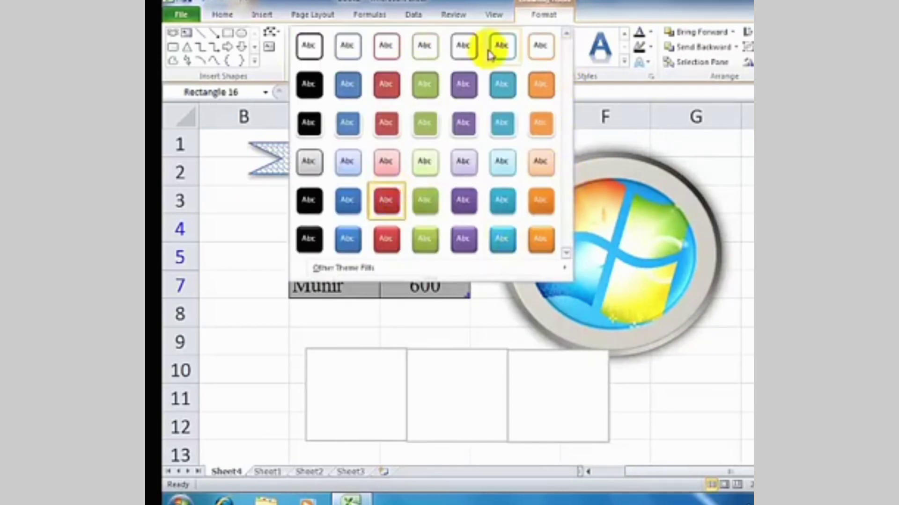
{"action": "left_click", "coordinate": [348, 47]}
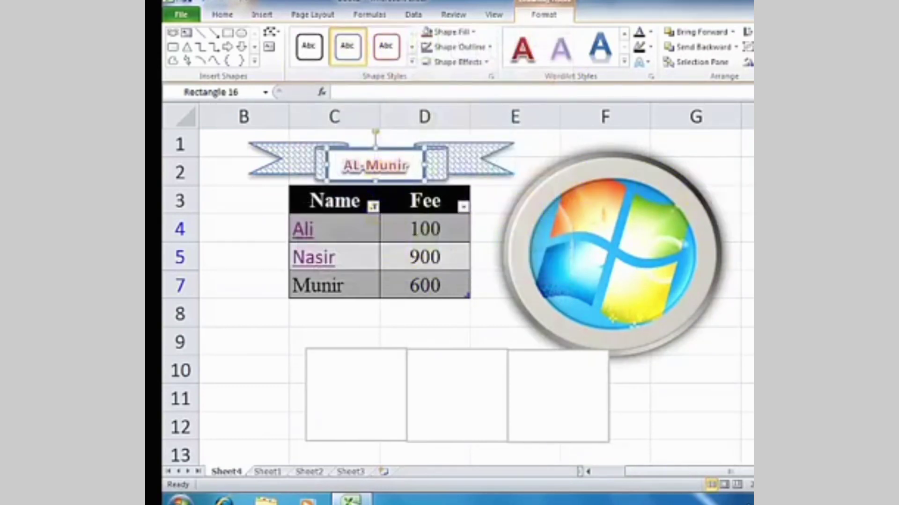
{"action": "key", "text": "Escape"}
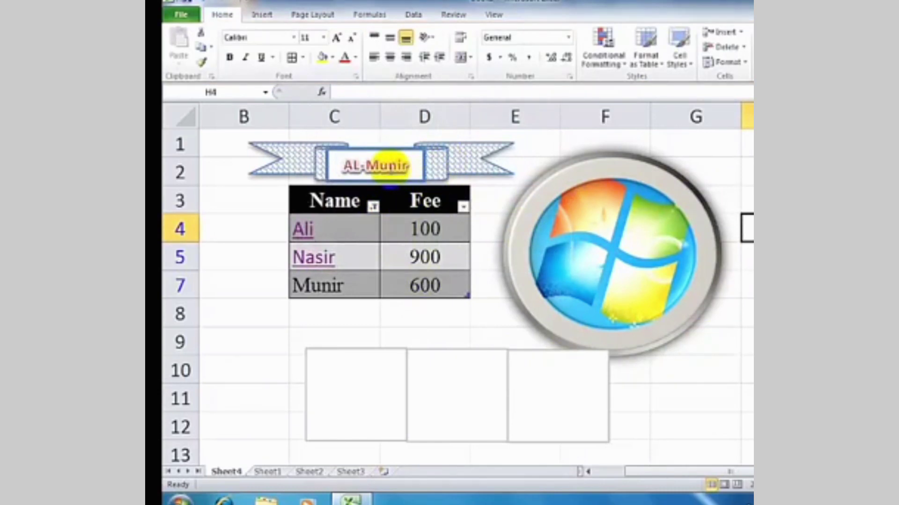
{"action": "left_click", "coordinate": [267, 14]}
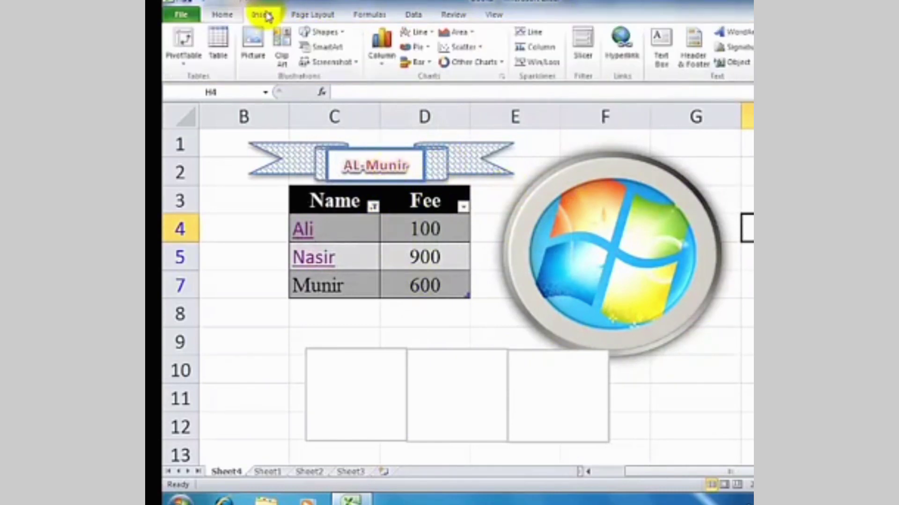